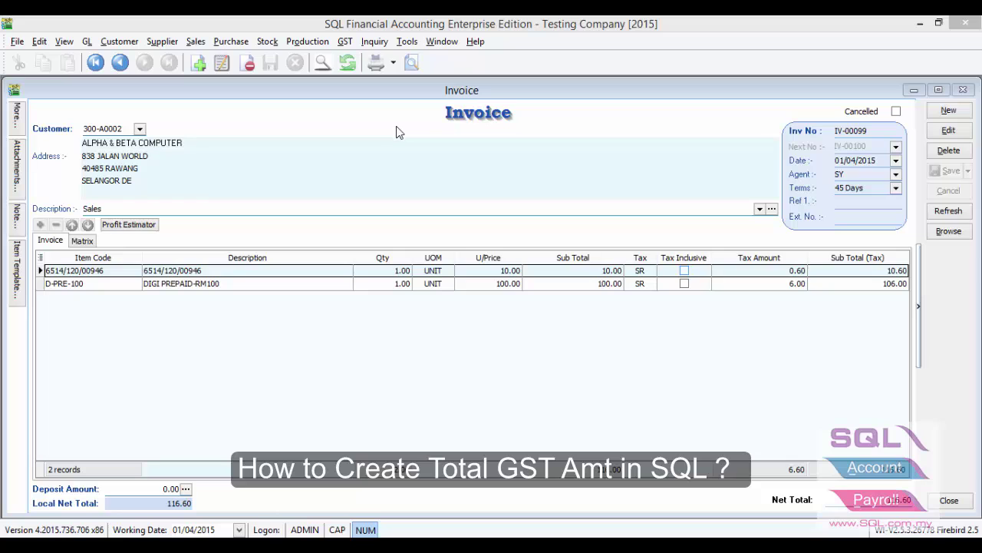
Preview invoice IV-00099 in the 23 Tax Invoice layout and scroll through its items and GST amounts
click(412, 64)
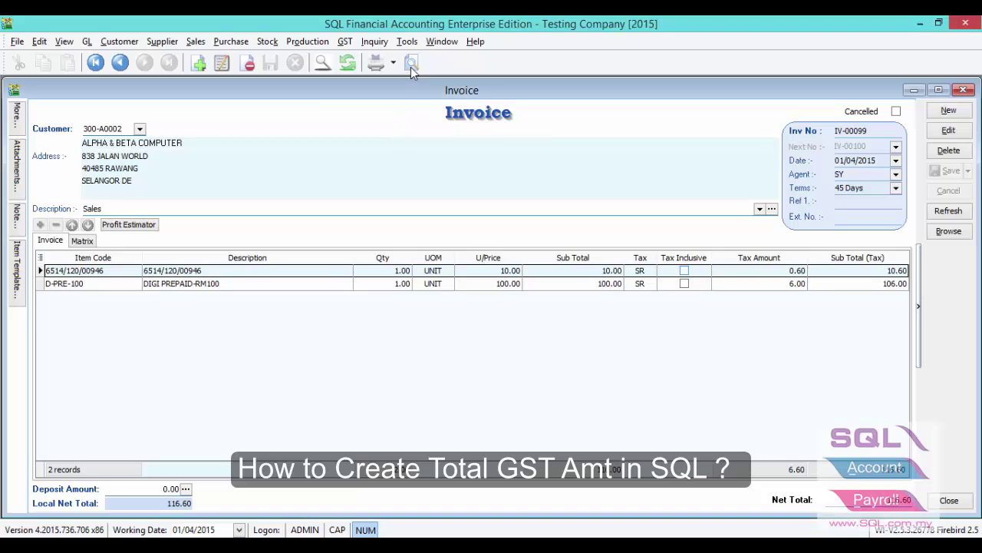
double_click(370, 205)
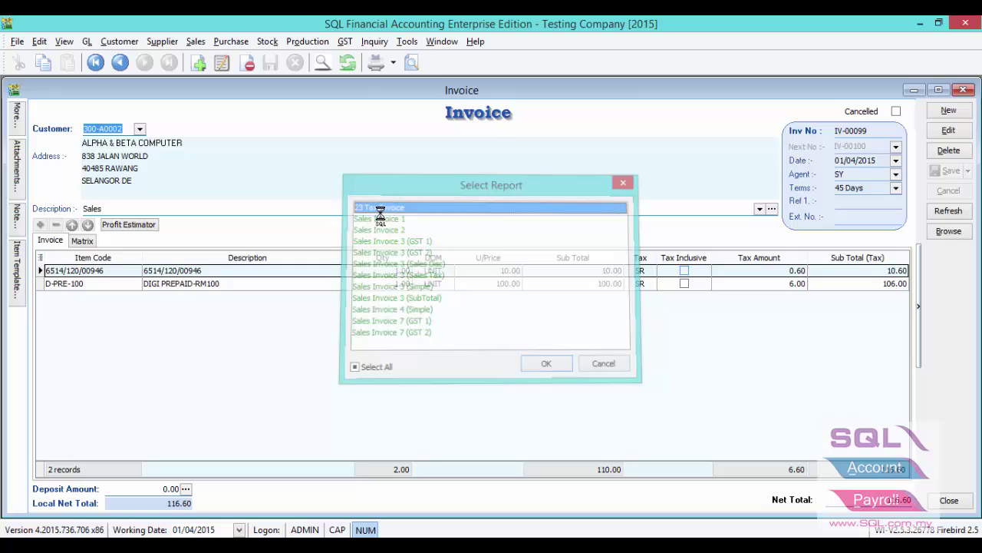
scroll(369, 207, down, 3)
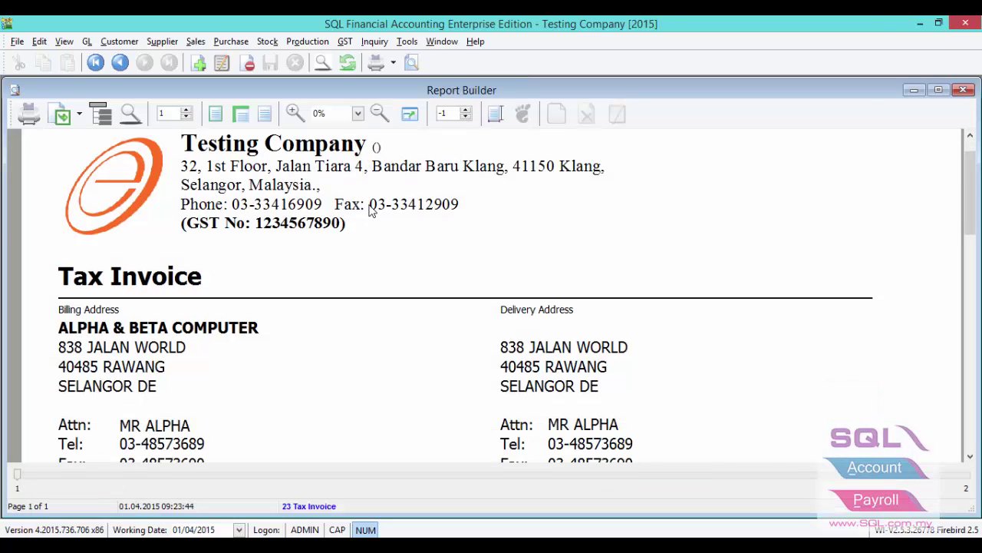
scroll(369, 208, down, 1)
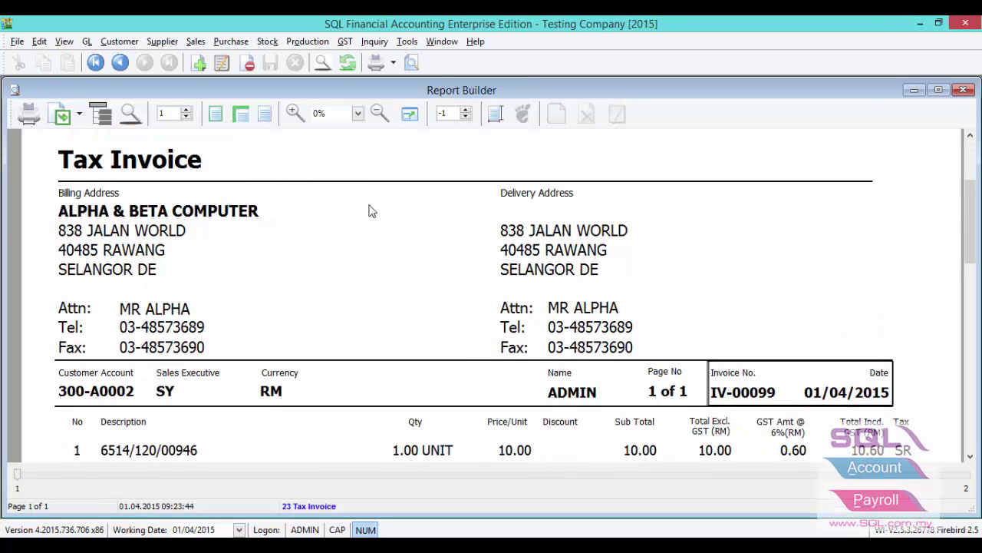
scroll(369, 211, down, 1)
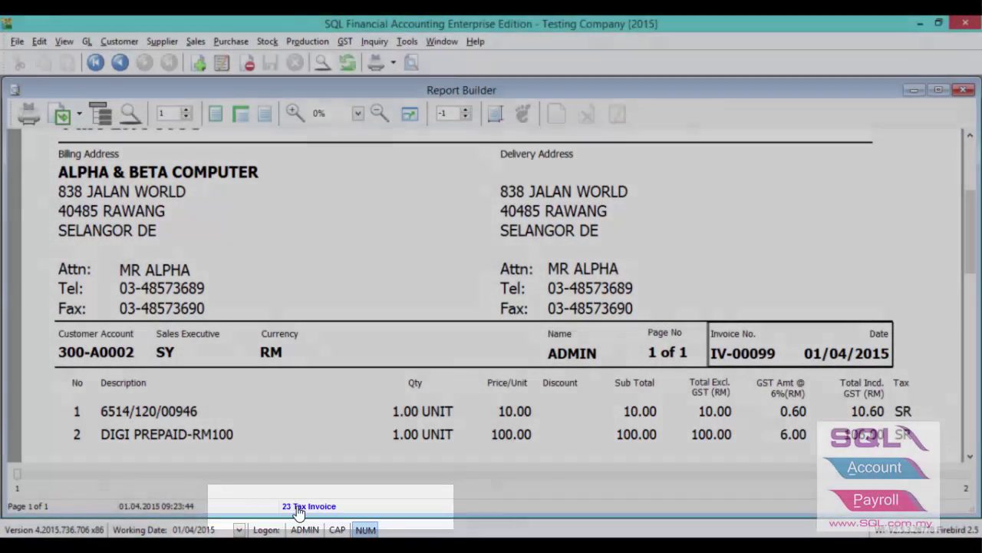
Open the 23 Tax Invoice layout in ReportBuilder and delete the Total Excl. GST (RM) heading
click(300, 508)
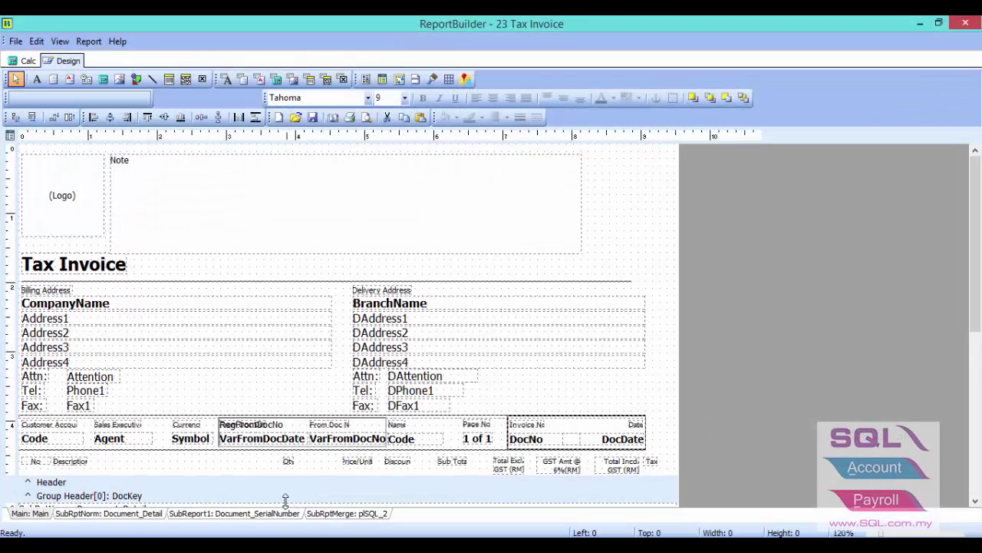
click(509, 464)
scroll(511, 464, down, 3)
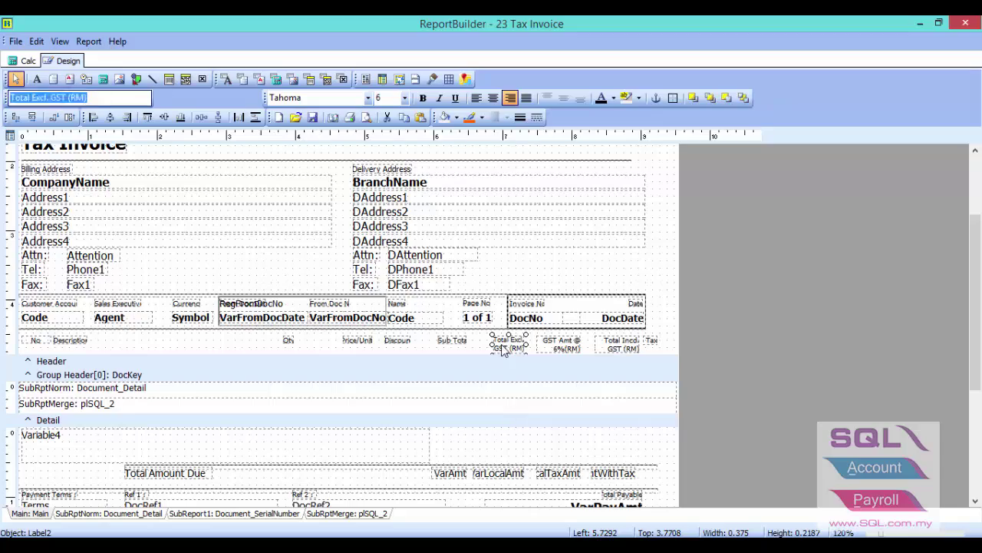
key(Delete)
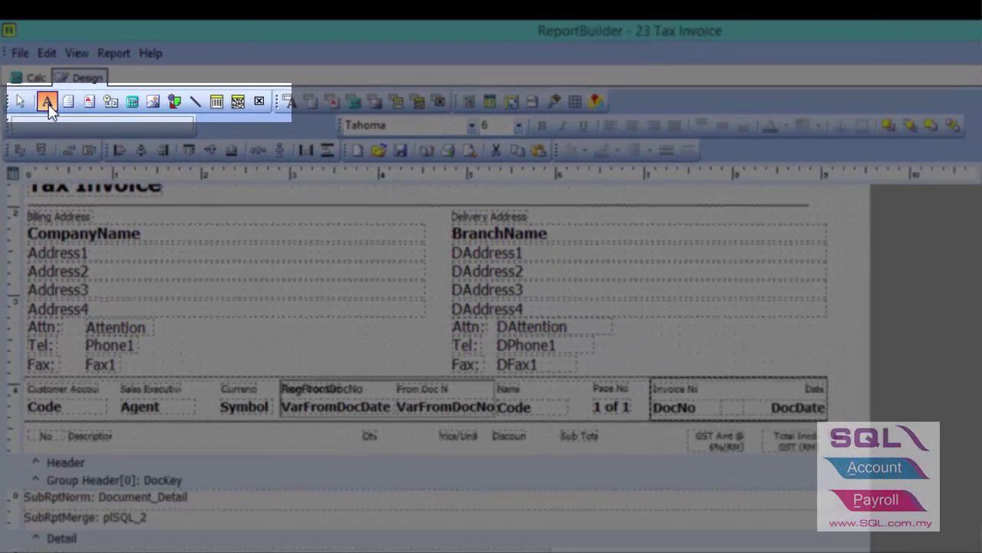
Place a new label in the column header row reading 'Total Excl. GST (RM)'
click(86, 186)
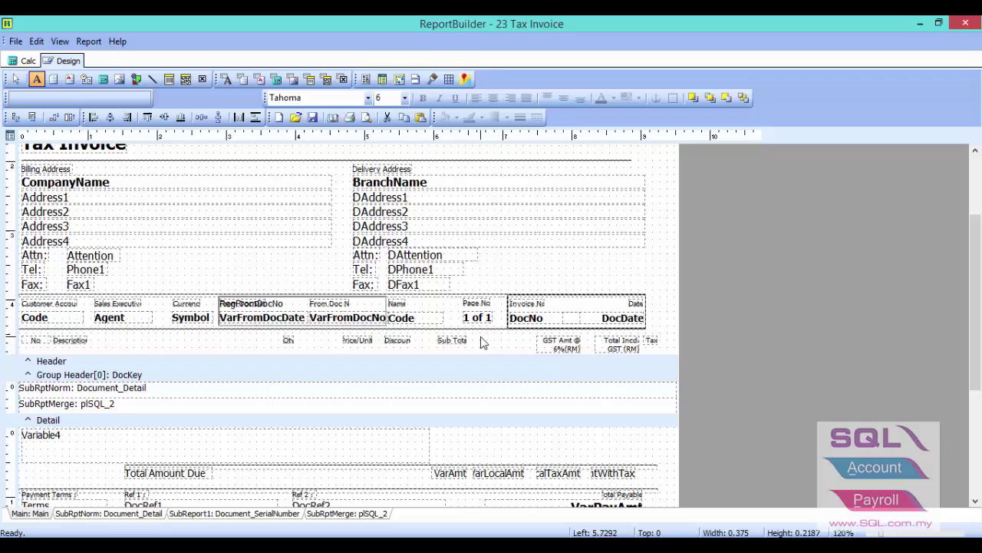
click(482, 339)
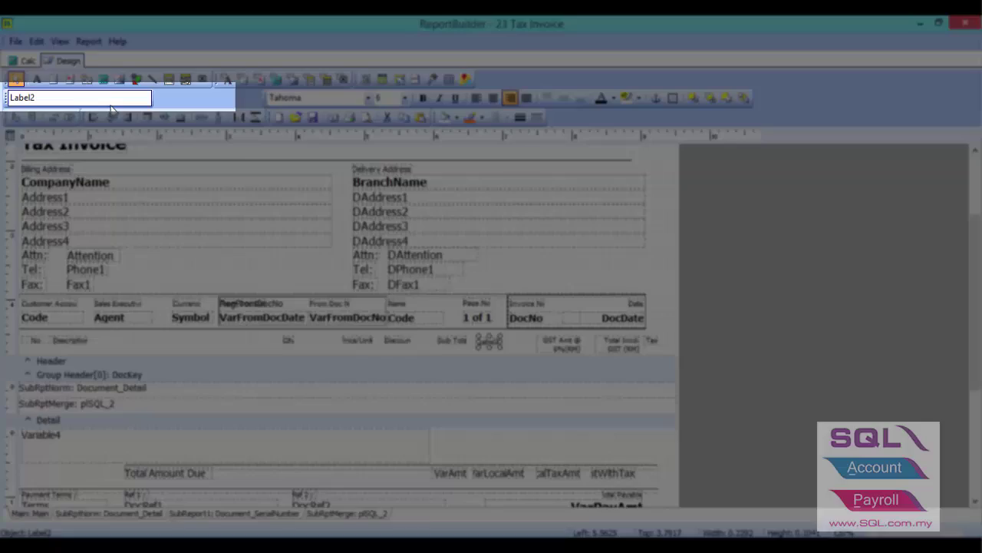
double_click(107, 101)
text(Total Excl. GST (RM))
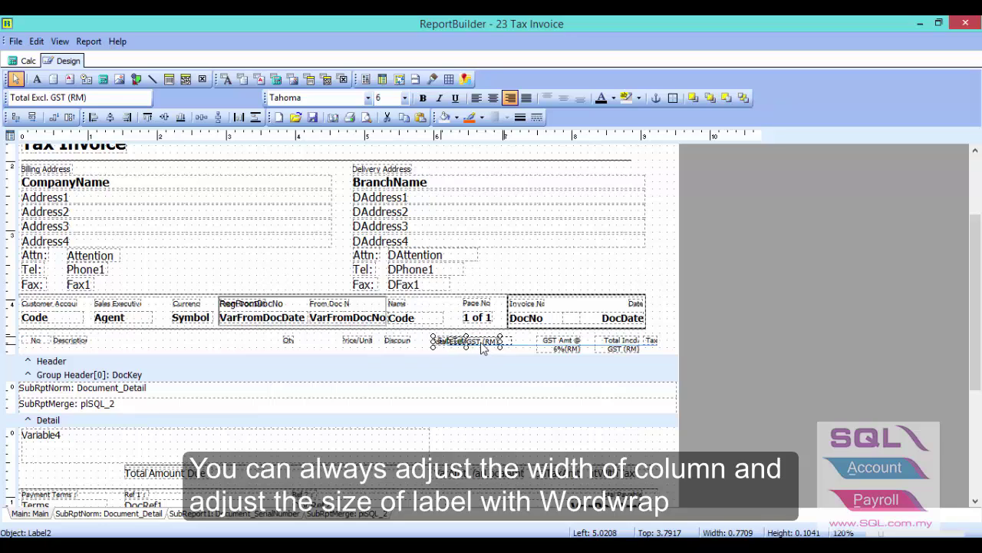
Shift the new heading right over its column and enable WordWrap so it spans two lines
mouse_move(482, 347)
mouse_down()
mouse_move(491, 347)
mouse_move(456, 340)
mouse_move(485, 340)
mouse_move(499, 354)
mouse_up()
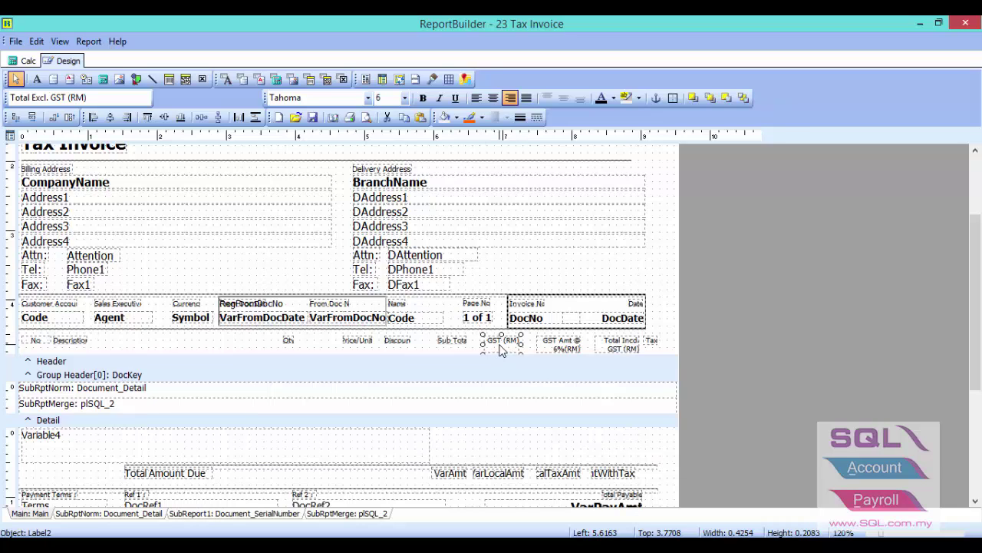
right_click(500, 344)
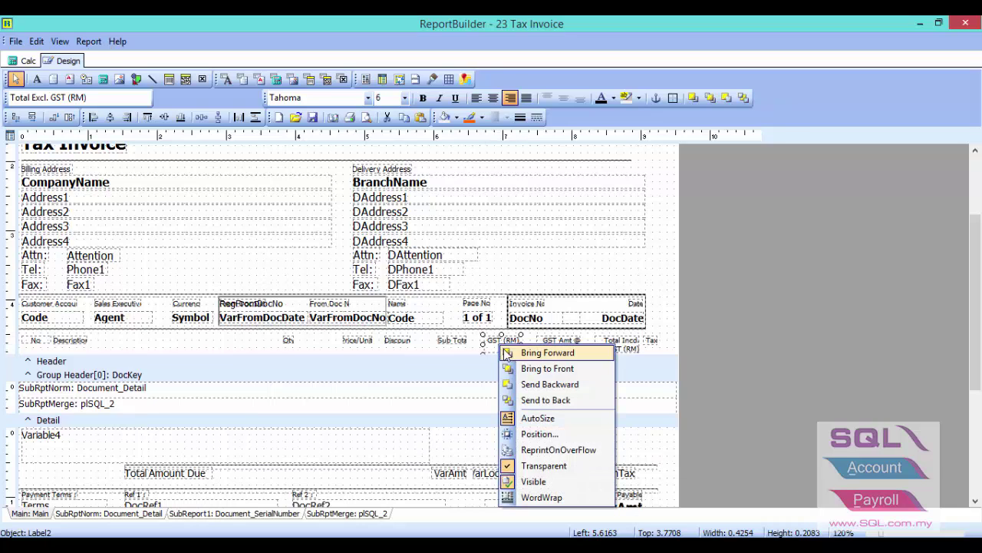
click(545, 499)
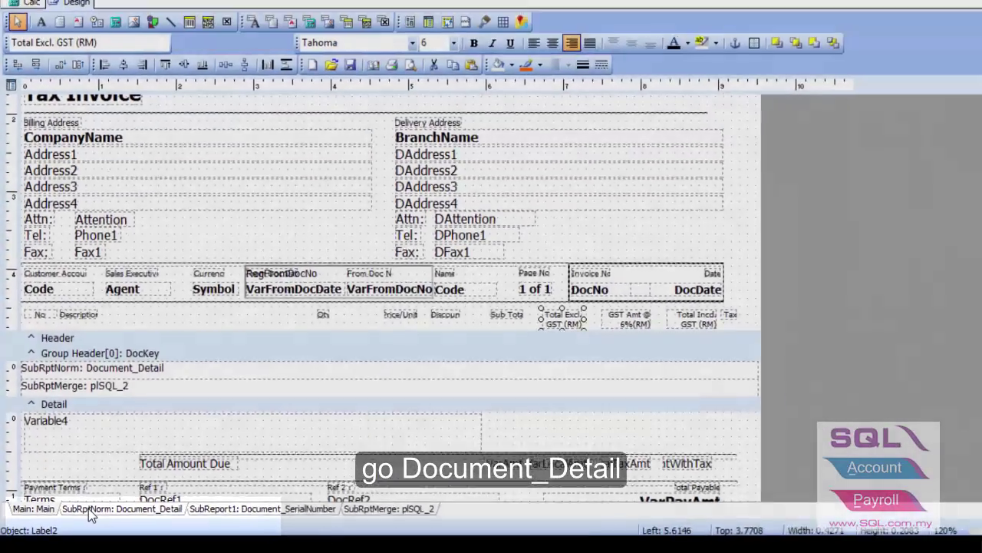
In the Document_Detail subreport, inspect the Amount, LocalAmount, LocalTaxAmt and LocalAmountWithTax fields
click(149, 485)
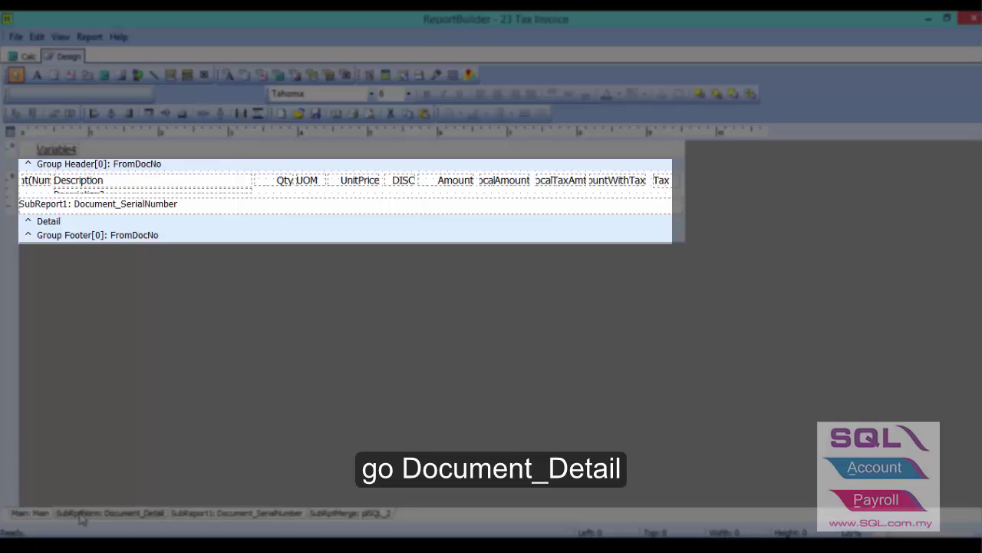
click(443, 184)
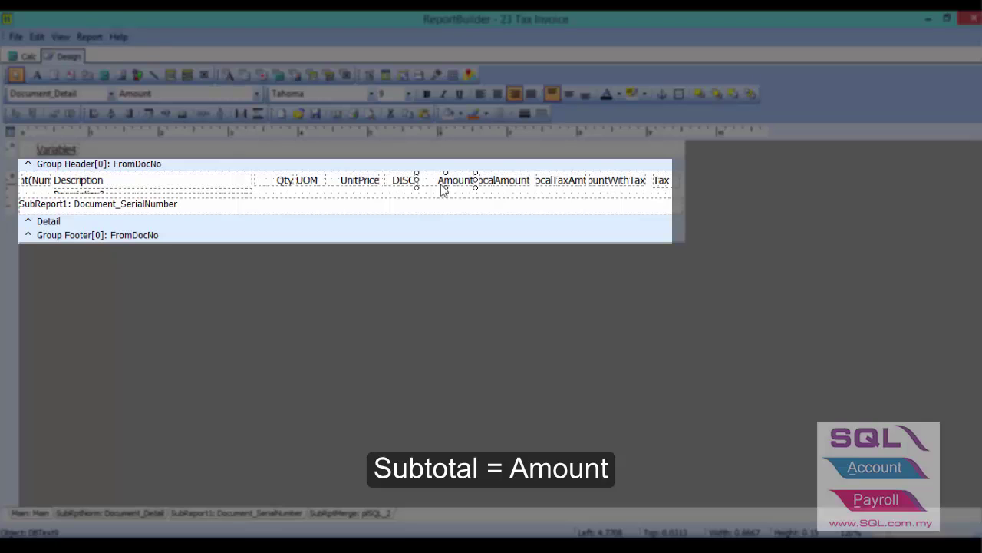
click(504, 185)
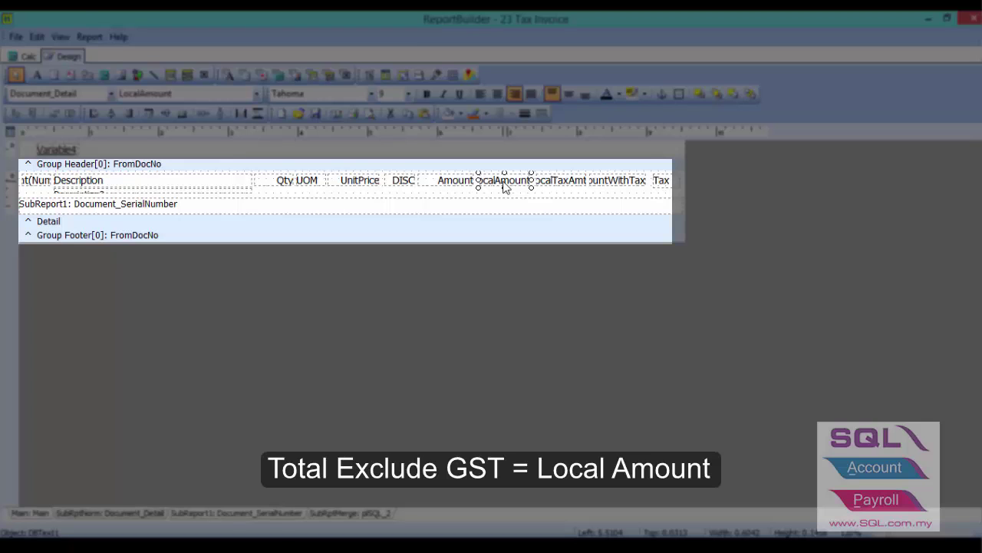
click(542, 185)
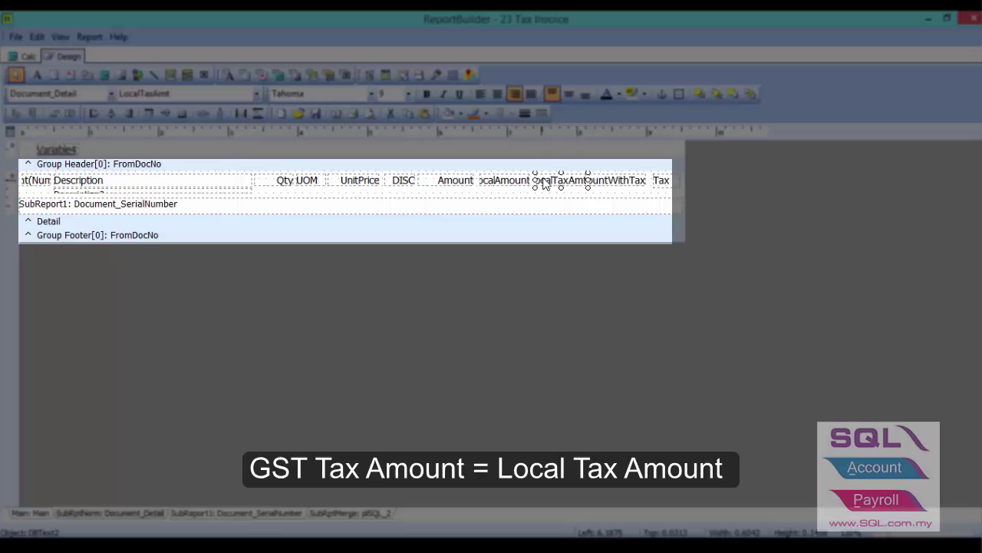
click(598, 187)
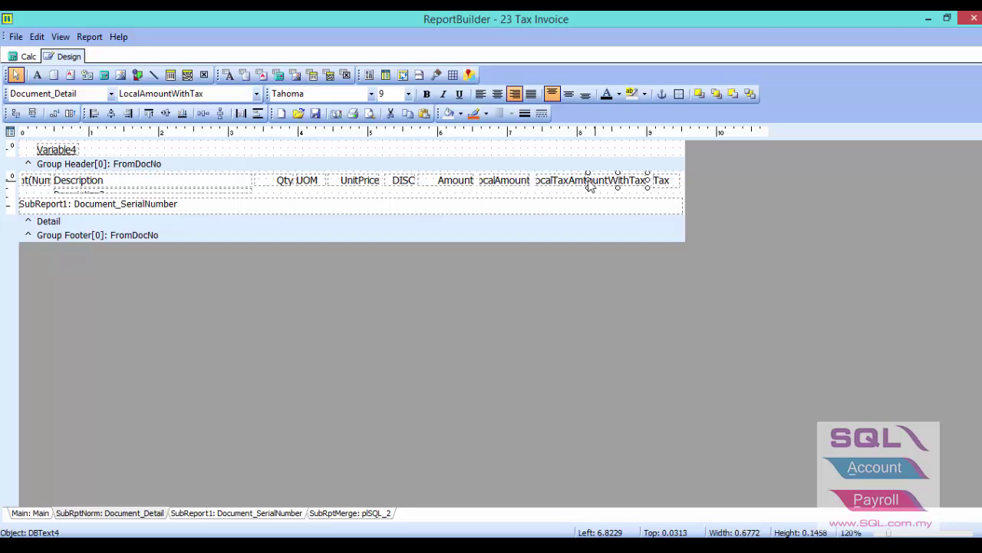
Replace the old Amount field with a new DBText bound to Amount beside the DISC column
click(461, 185)
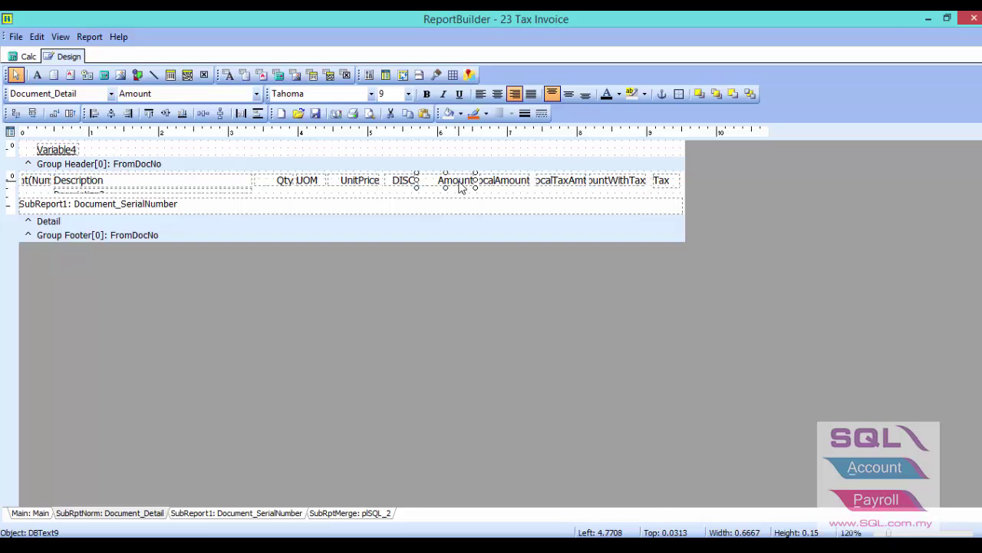
key(Delete)
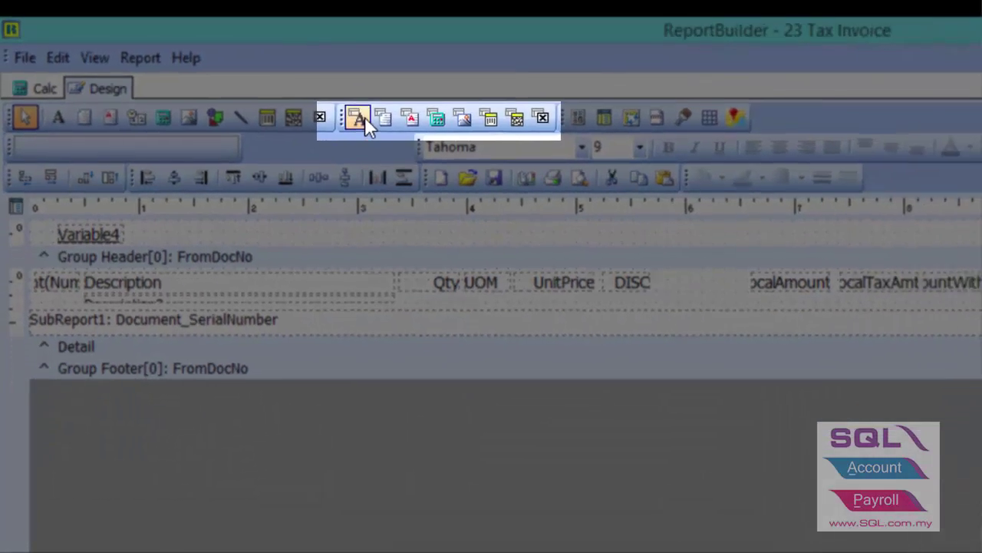
click(358, 117)
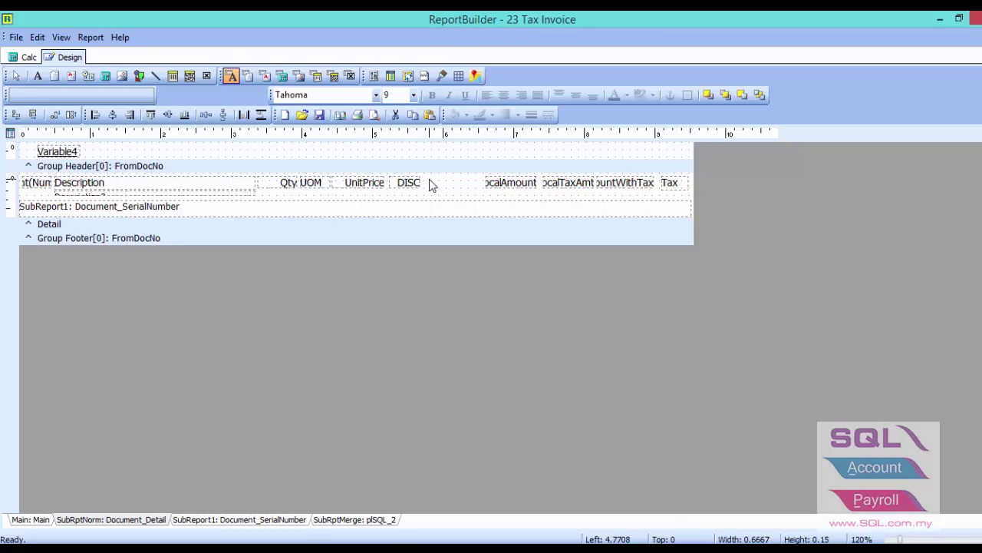
click(432, 184)
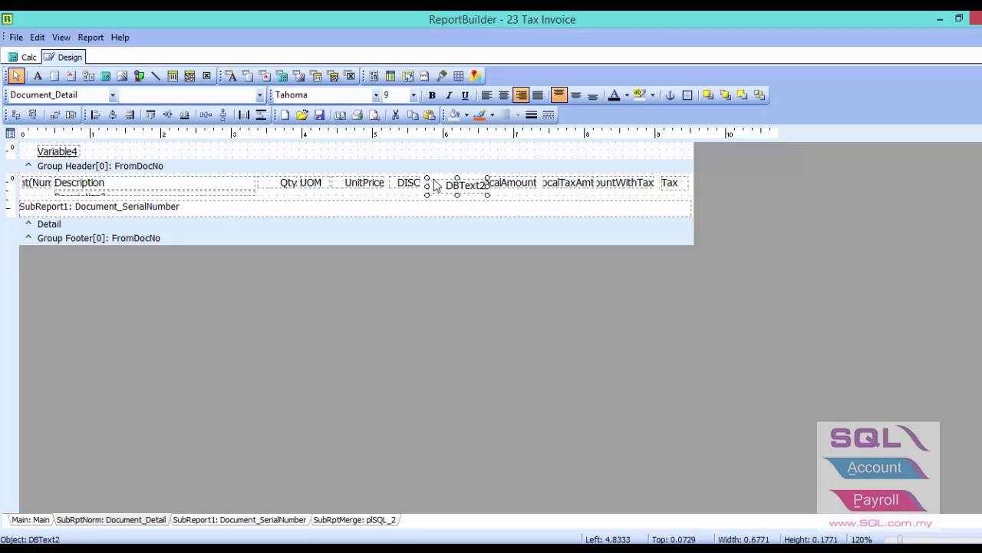
drag(442, 185, 436, 182)
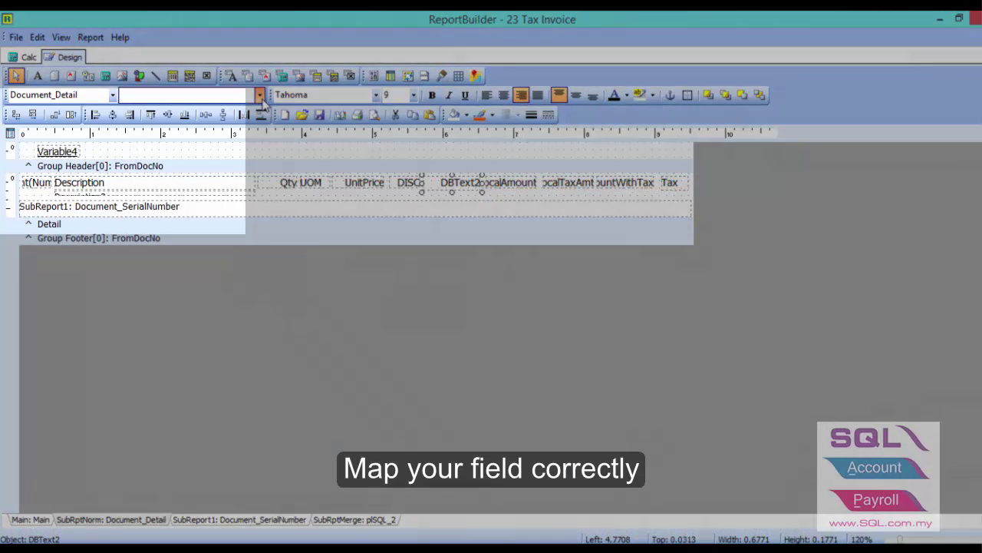
click(259, 94)
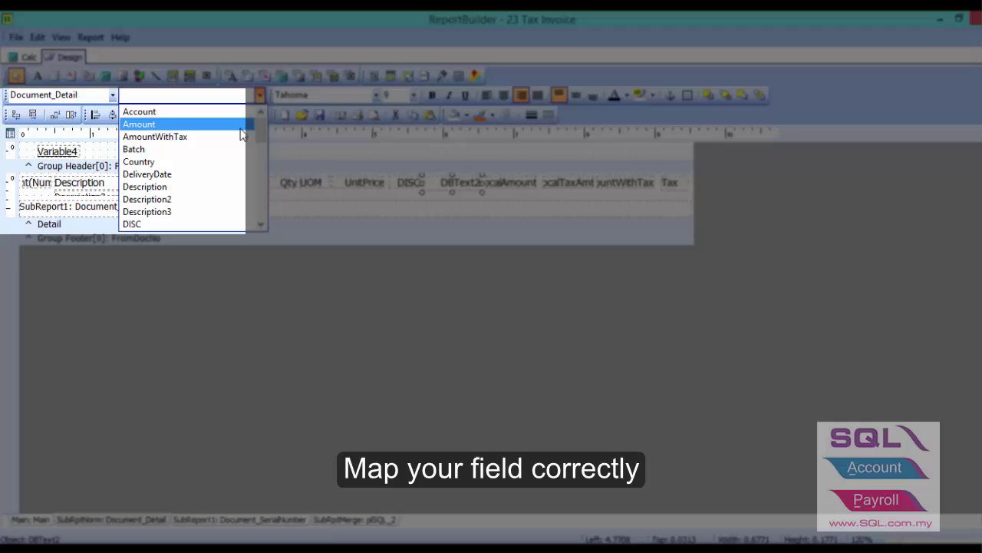
click(241, 126)
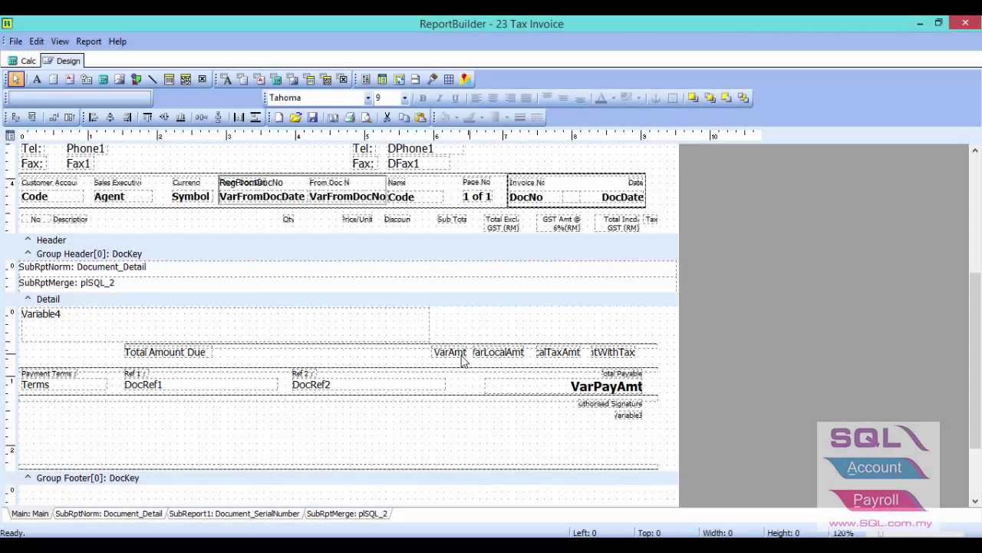
Delete VarAmt beside Total Amount Due and place a new Variable1 in its spot
click(454, 357)
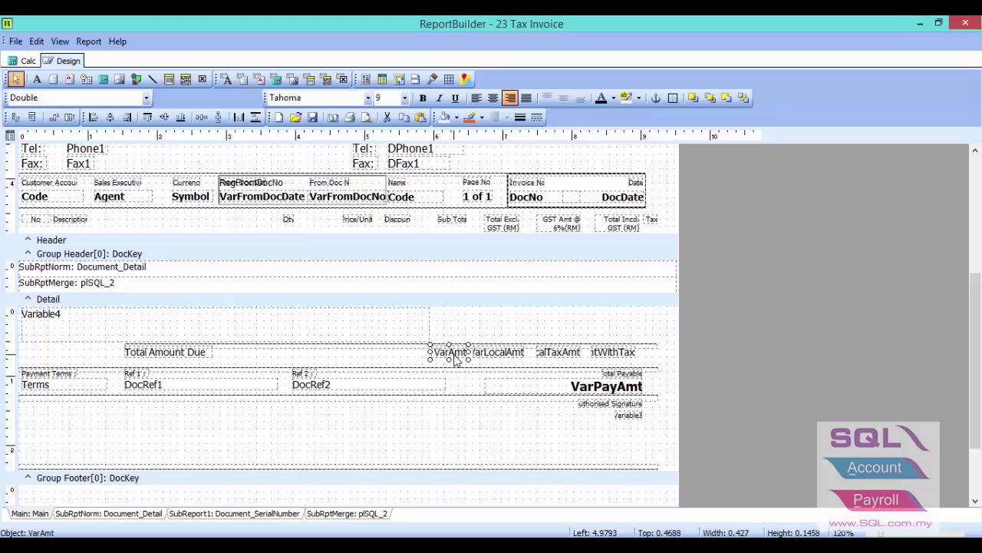
key(Delete)
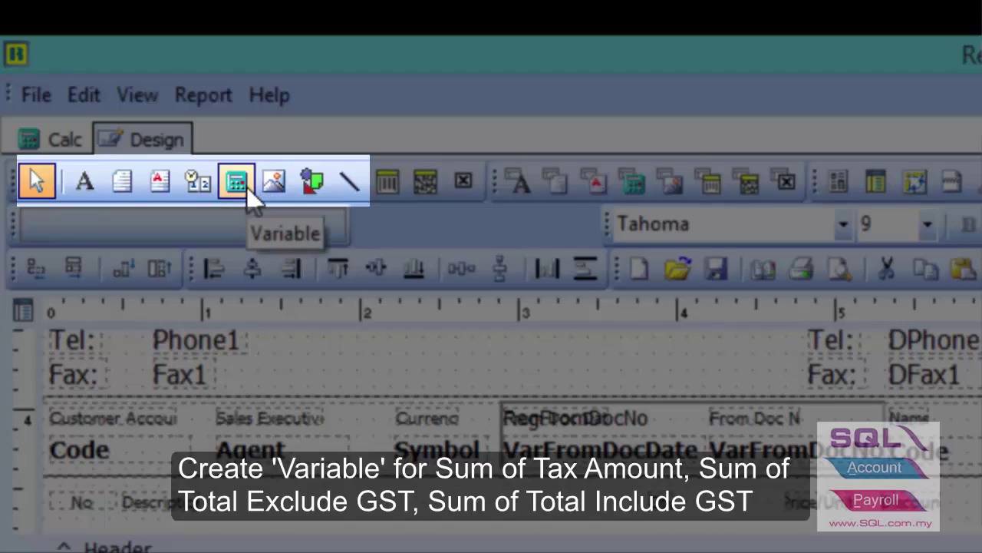
click(247, 188)
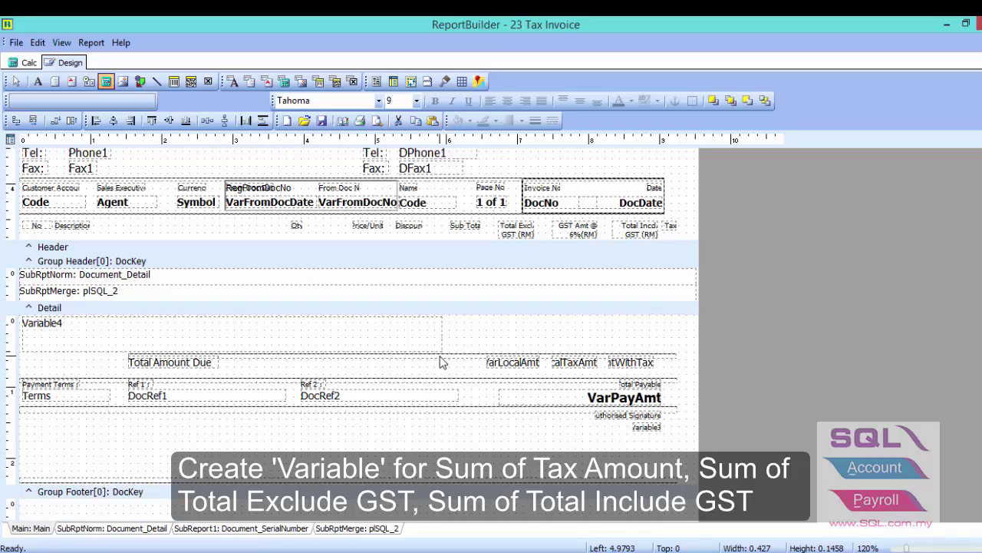
click(443, 362)
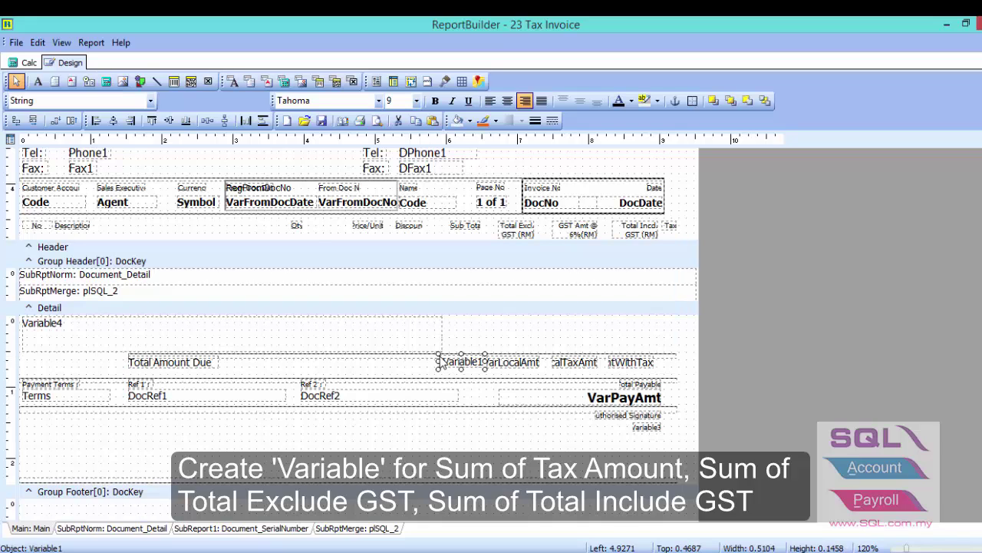
drag(446, 365, 444, 367)
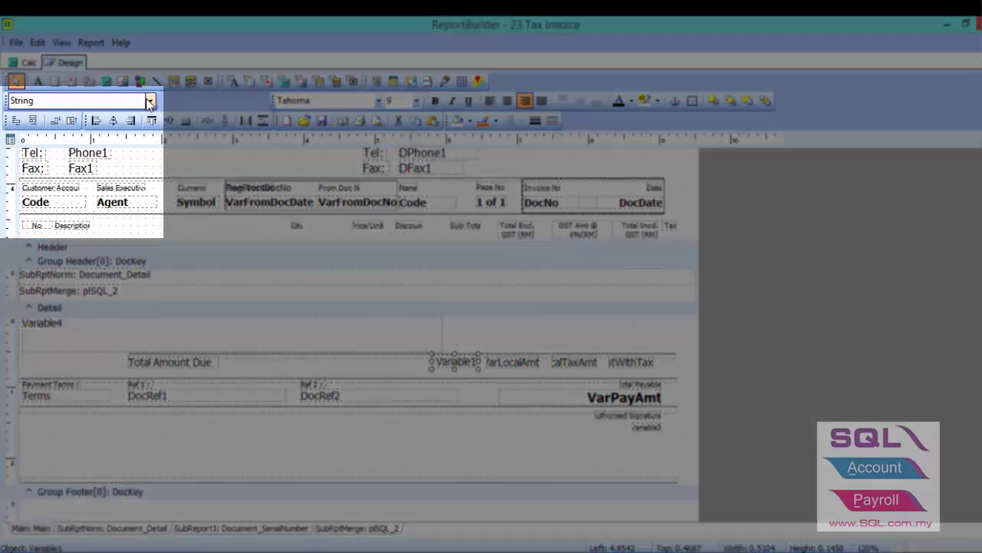
Change Variable1's type from String to Double
click(150, 102)
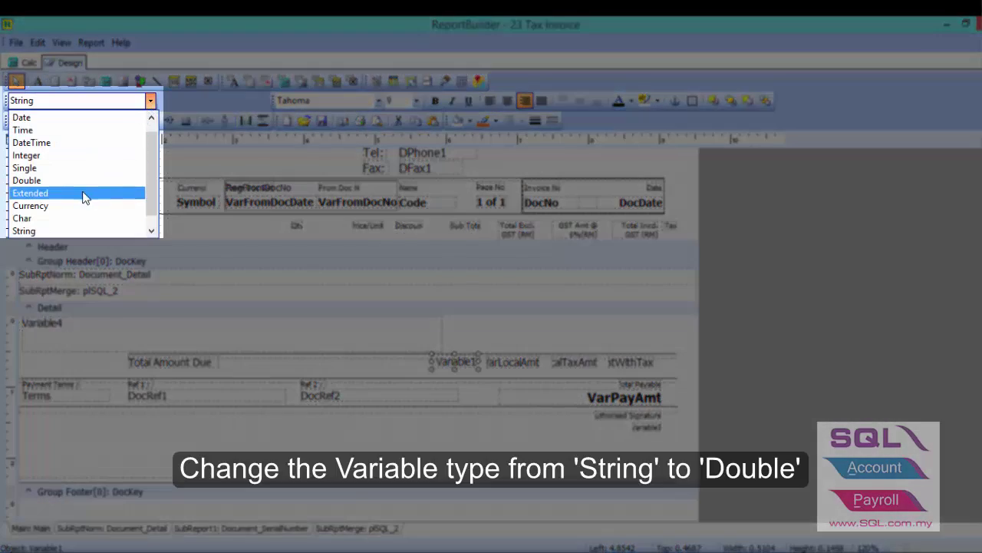
scroll(83, 198, down, 1)
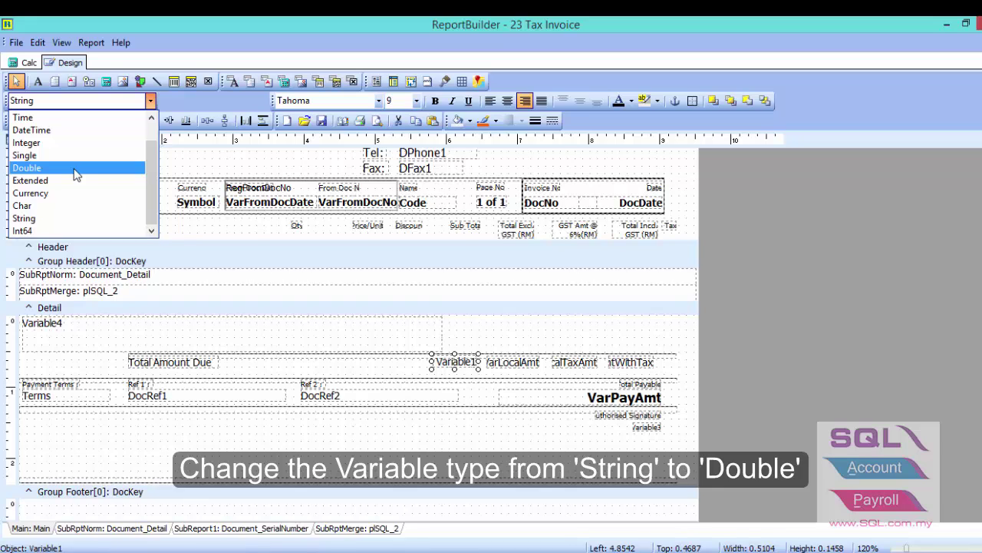
click(76, 169)
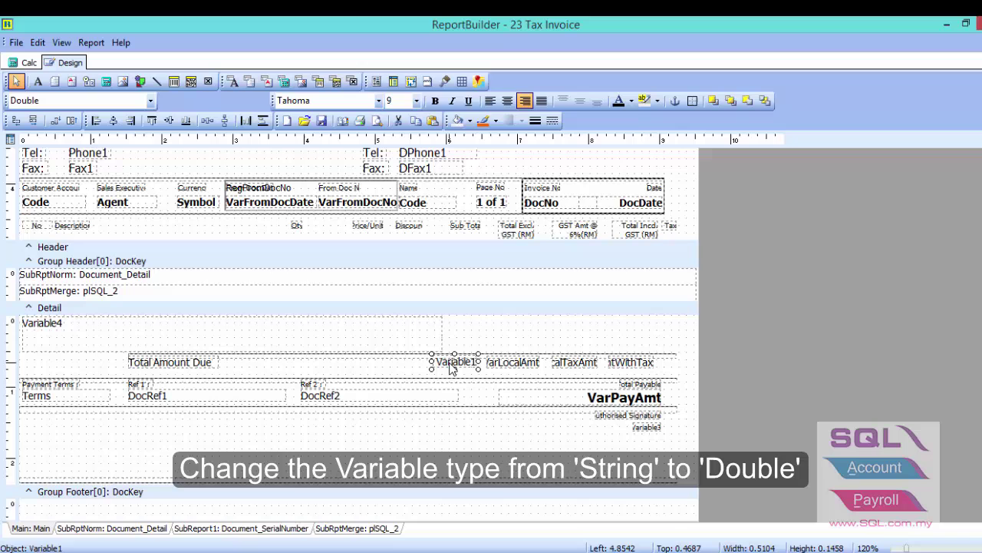
Bring up the Calculations editor for Variable1
right_click(452, 367)
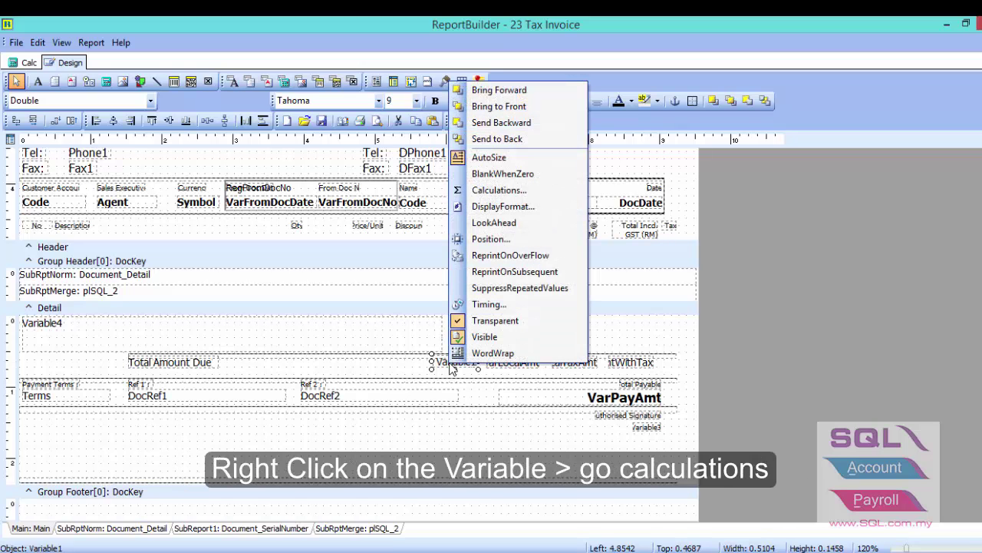
click(491, 198)
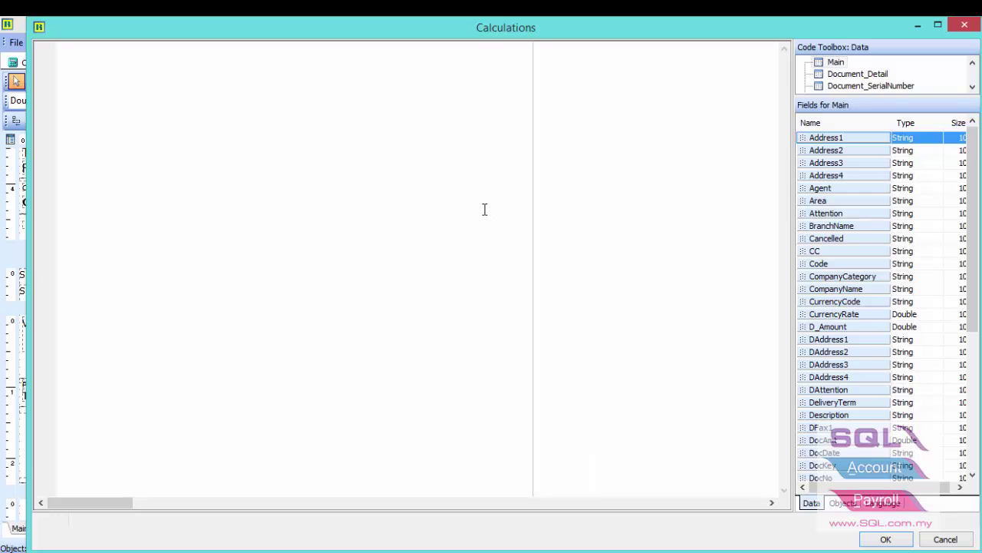
From the SQL user-guide page in Chrome, download the 10.02 guideline PDF on tax-column SUM variables
mouse_move(92, 547)
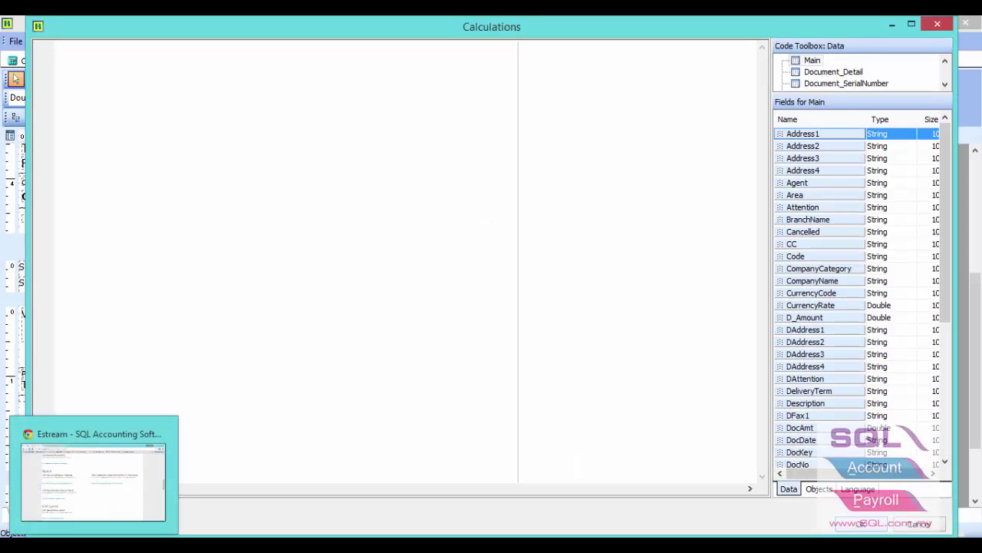
click(86, 507)
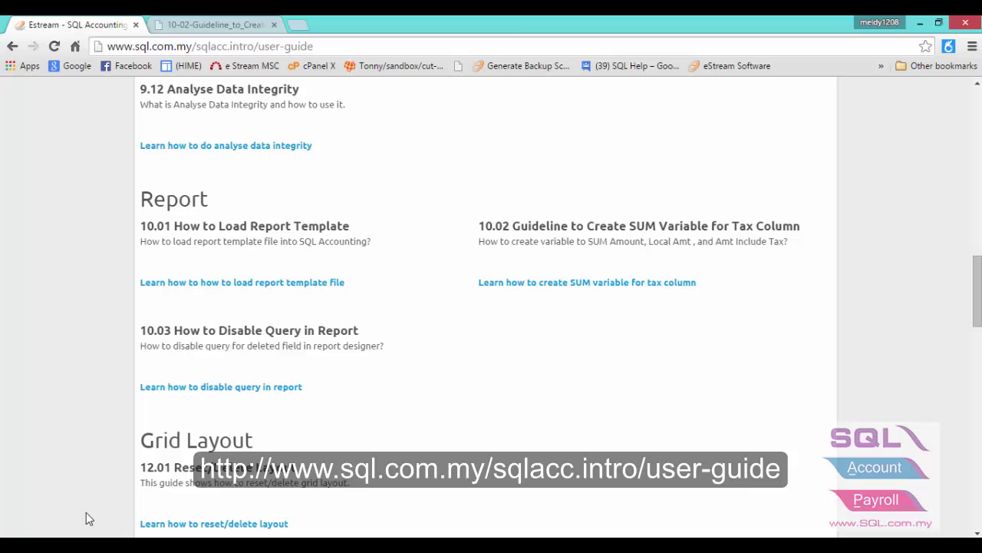
click(216, 46)
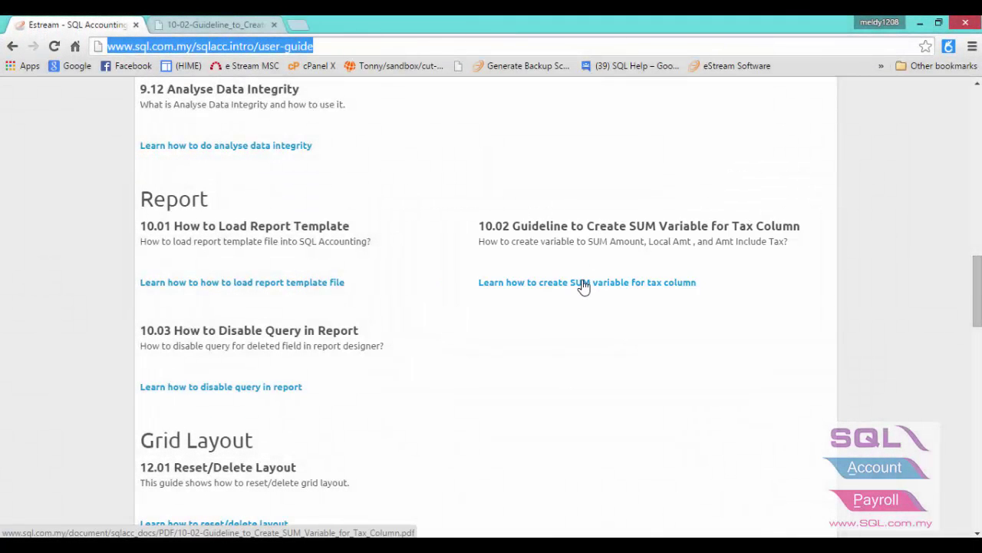
click(583, 286)
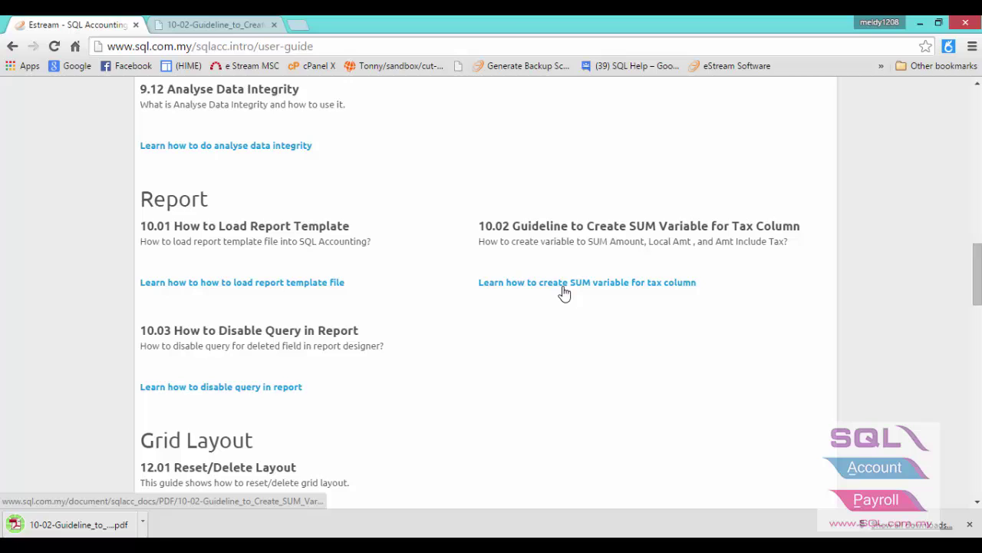
Copy the two Sub Total formula lines for Variable1 from the guideline PDF
click(64, 528)
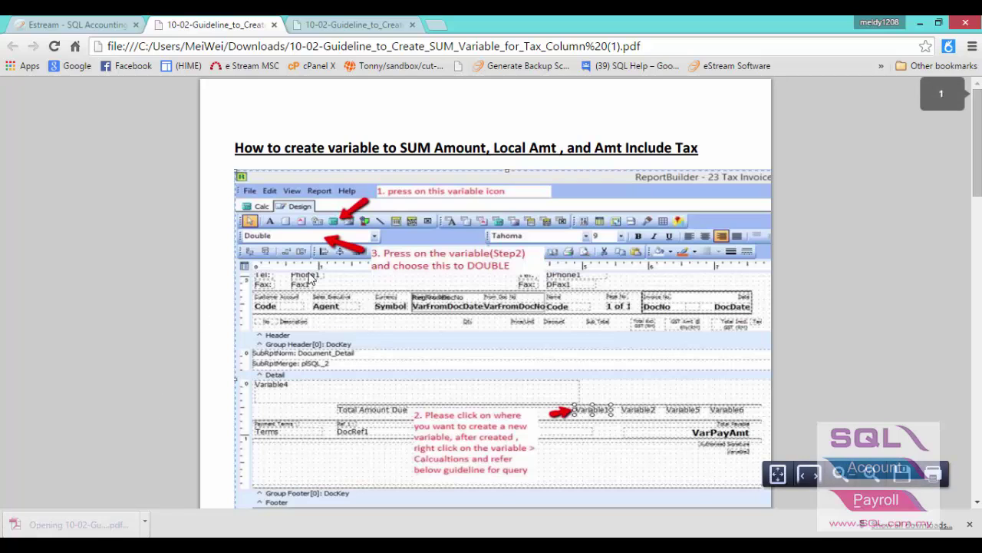
scroll(343, 269, down, 4)
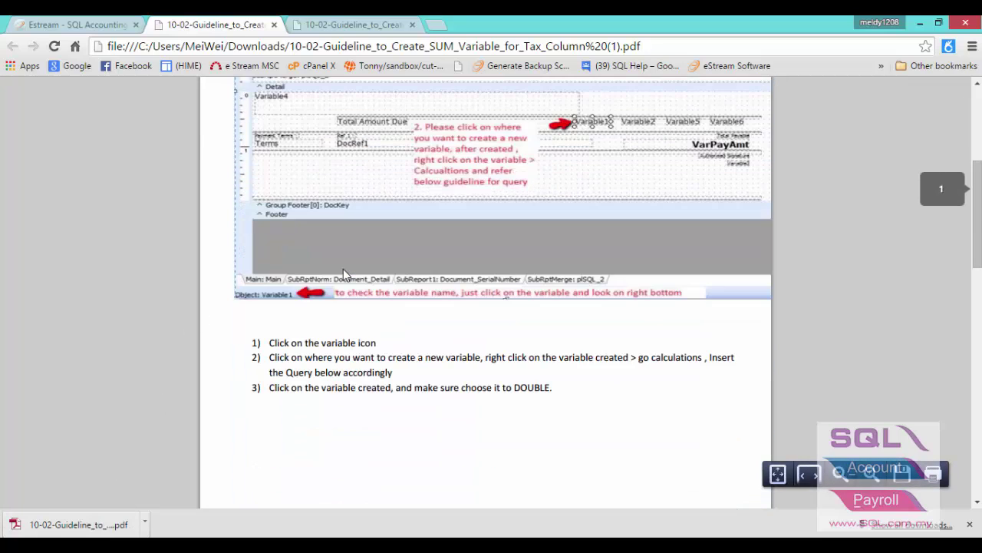
scroll(343, 268, down, 7)
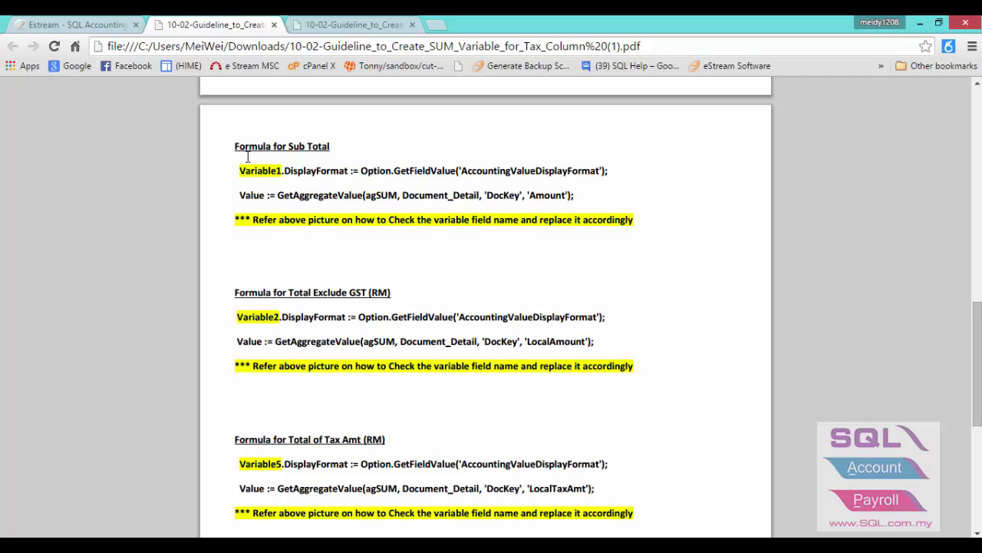
drag(236, 170, 573, 201)
key(ctrl+c)
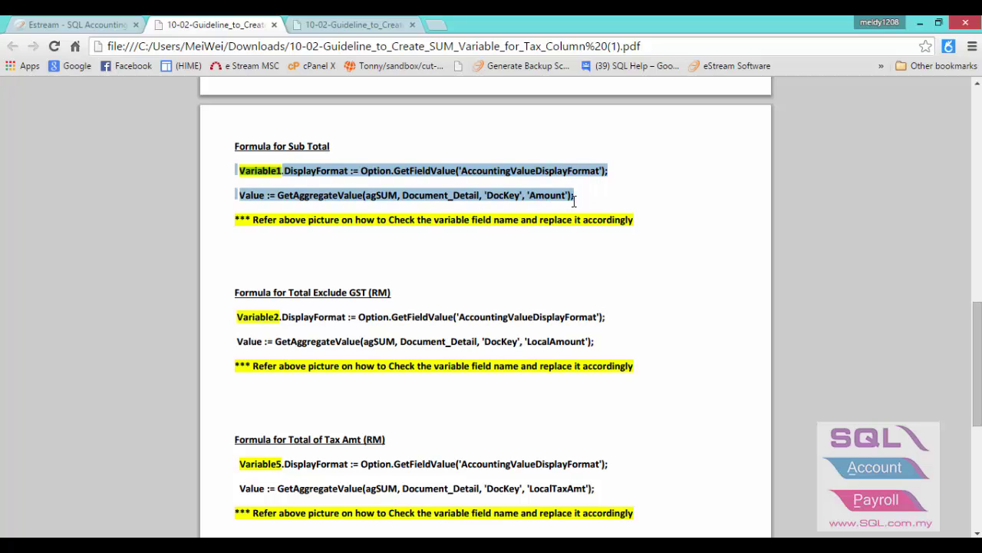
right_click(564, 195)
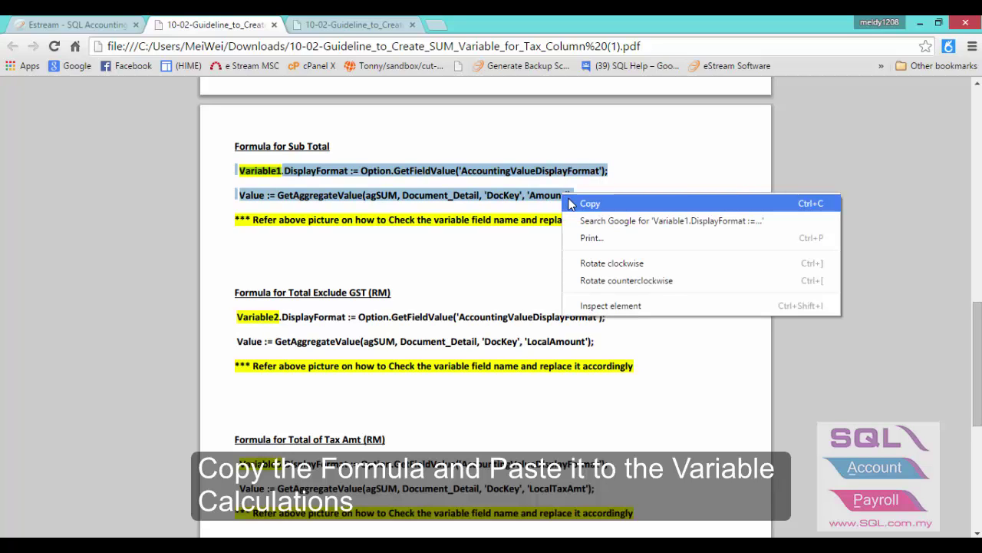
click(571, 204)
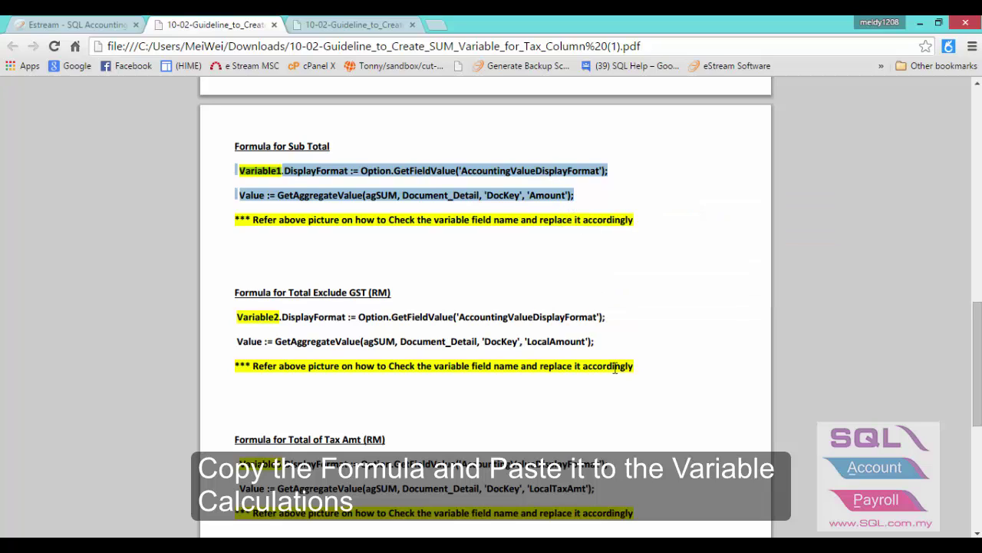
click(697, 535)
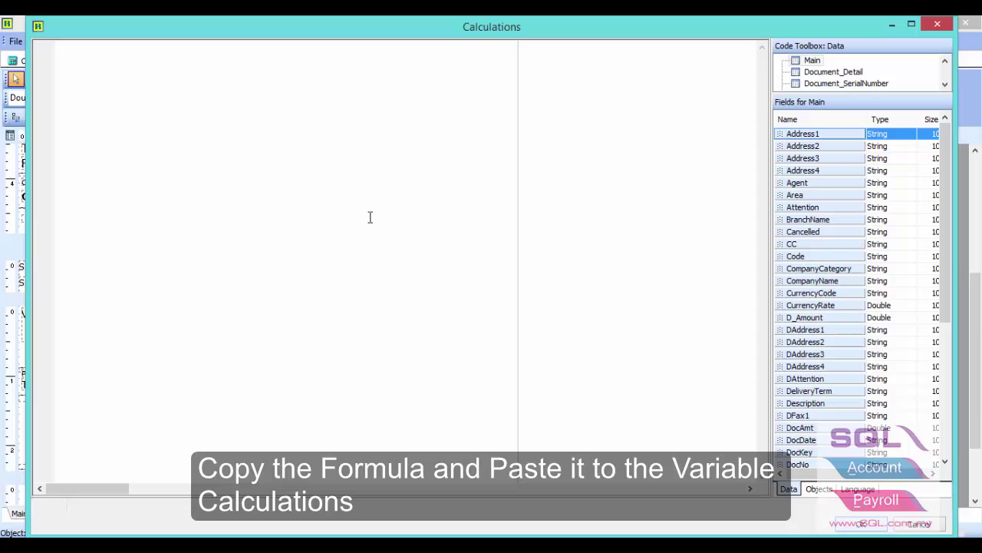
Replace Variable1's calculation with the pasted DisplayFormat and GetAggregateValue Amount formula, then save
click(142, 79)
key(ctrl+a)
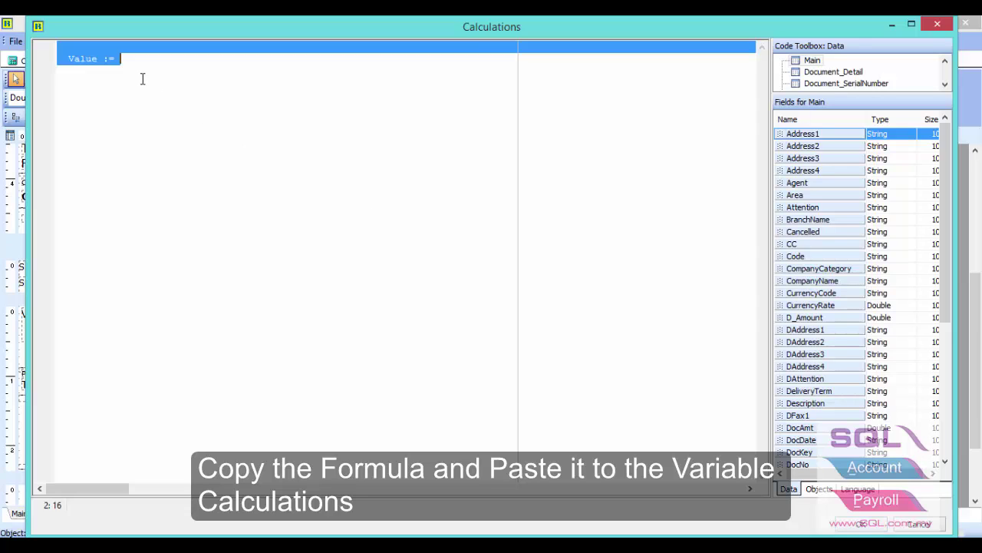
key(ctrl+v)
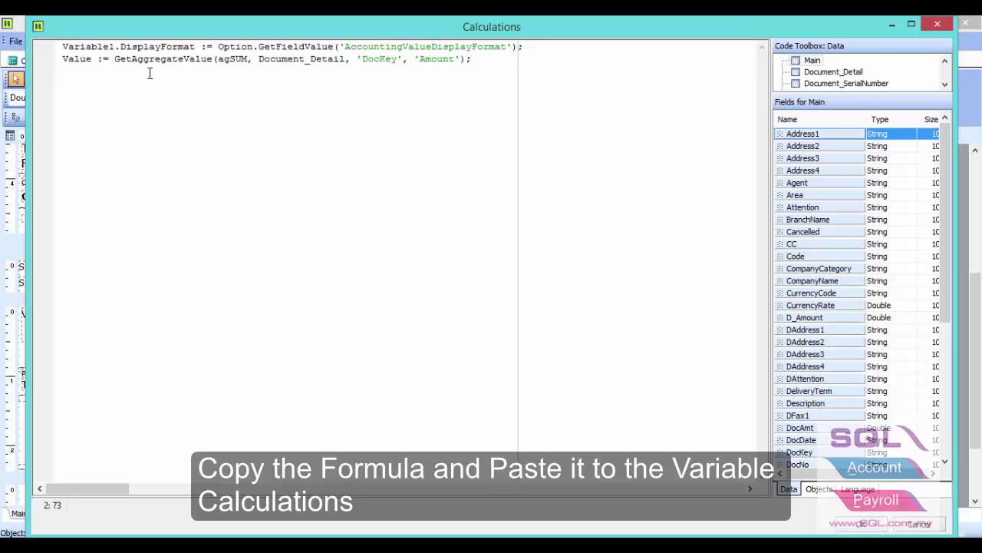
click(113, 47)
drag(113, 47, 65, 47)
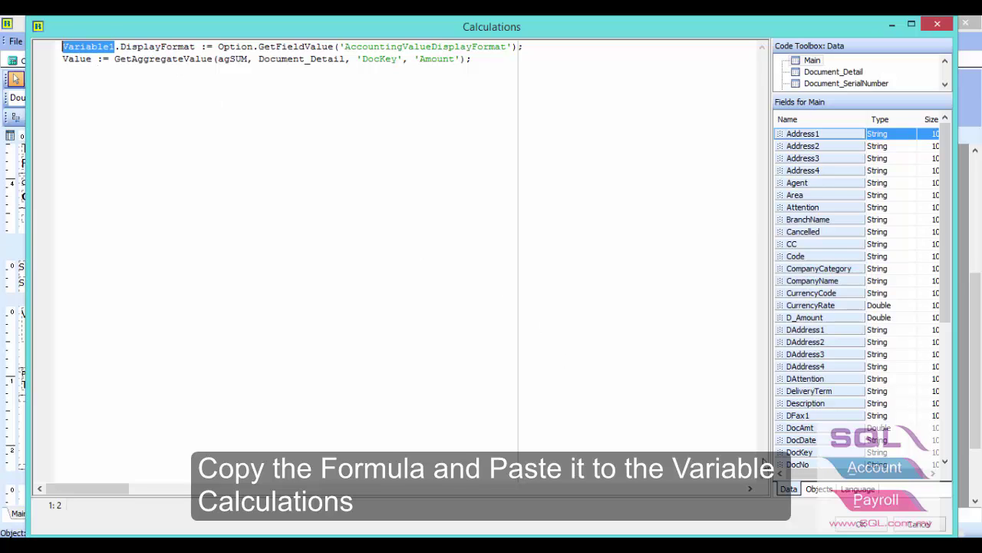
click(852, 527)
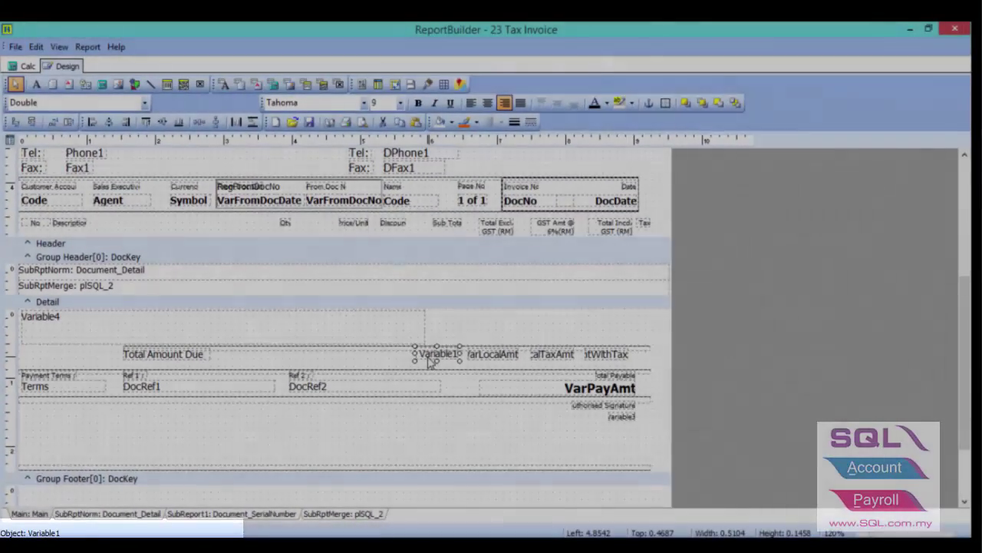
Compile Variable1's Sub Total calculation, confirm 0 errors, and return to the 23 Tax Invoice design
right_click(943, 129)
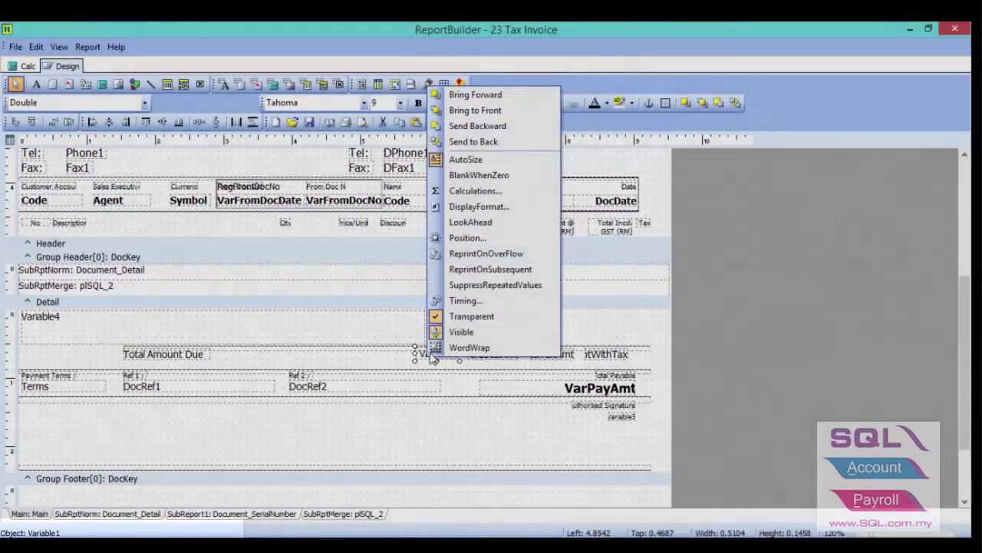
click(466, 190)
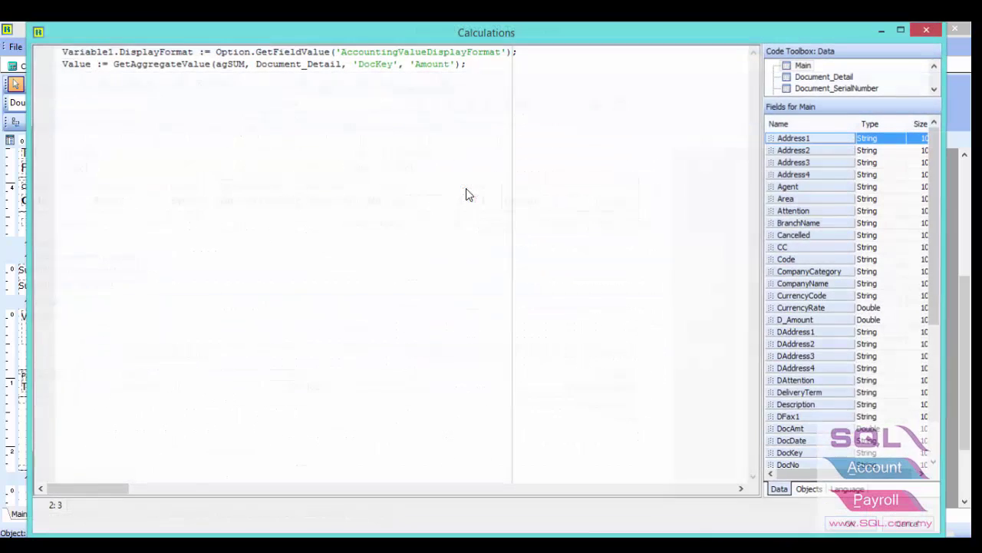
double_click(73, 52)
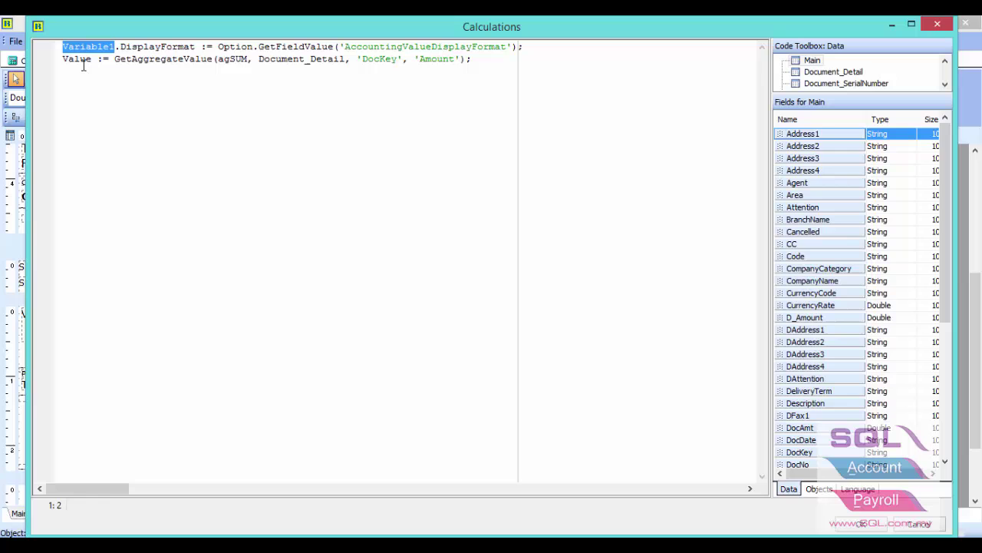
right_click(86, 73)
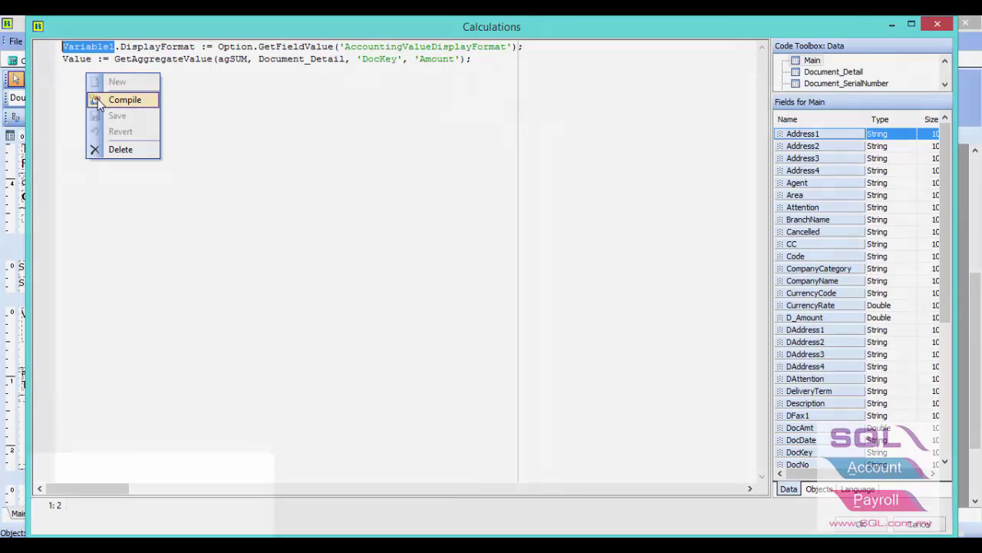
click(98, 101)
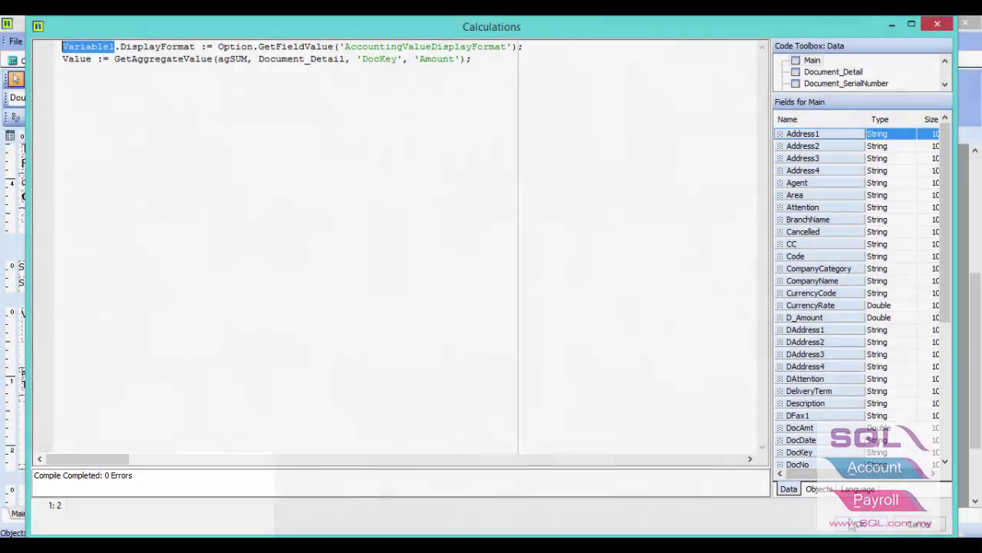
click(851, 525)
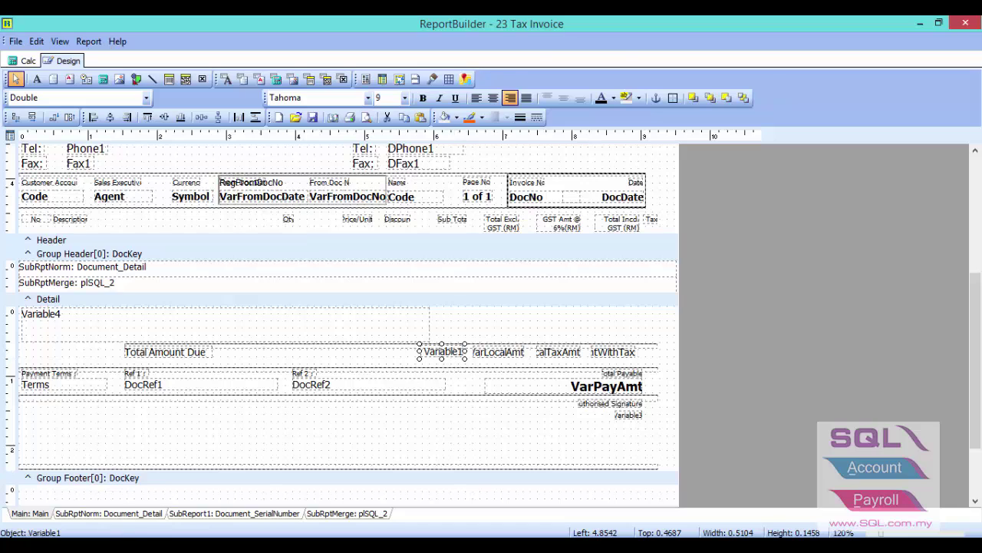
In the PDF guide, highlight the Total Exclude GST, Total of Tax Amt and Total Include GST formulas
key(alt+Tab)
click(234, 316)
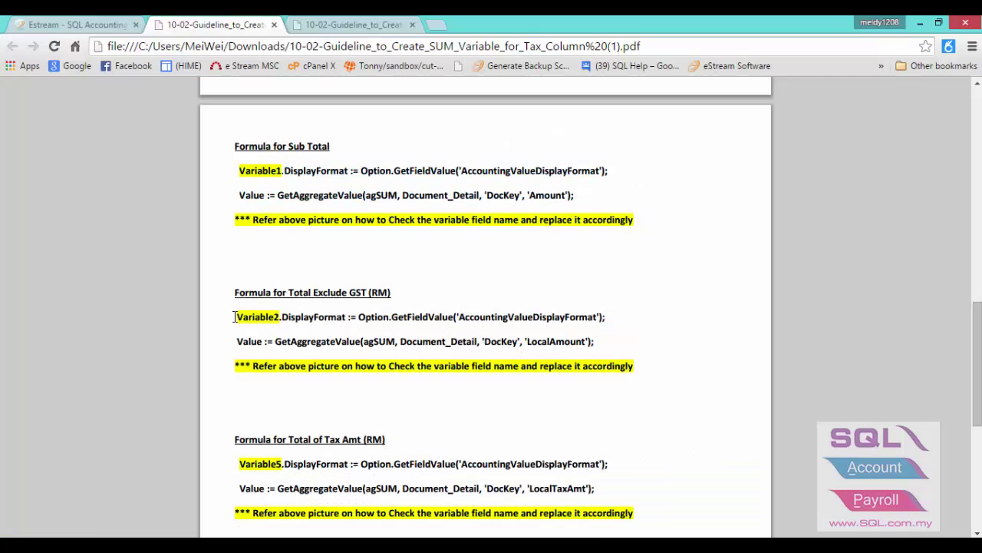
drag(234, 316, 605, 345)
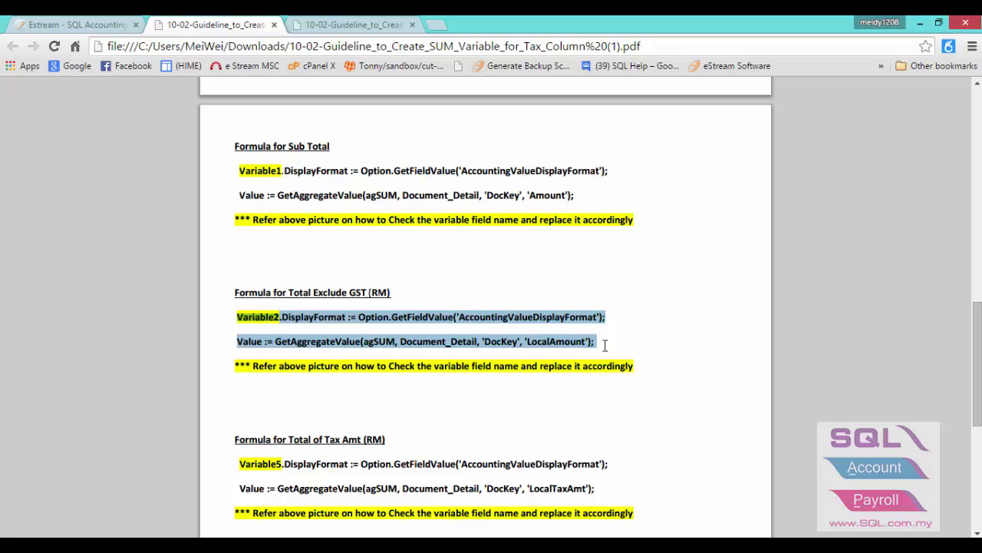
scroll(507, 316, down, 2)
click(235, 319)
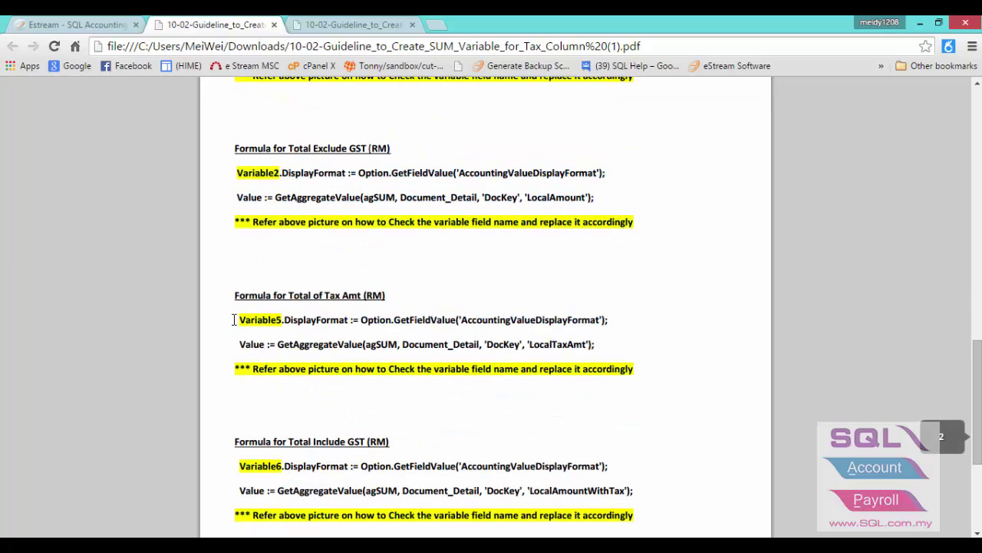
drag(234, 319, 612, 340)
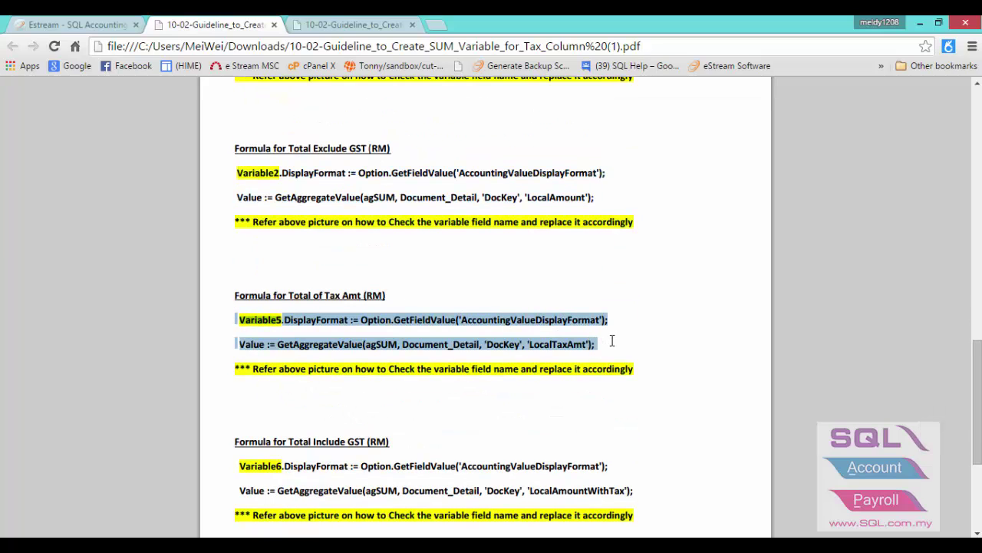
scroll(533, 345, down, 1)
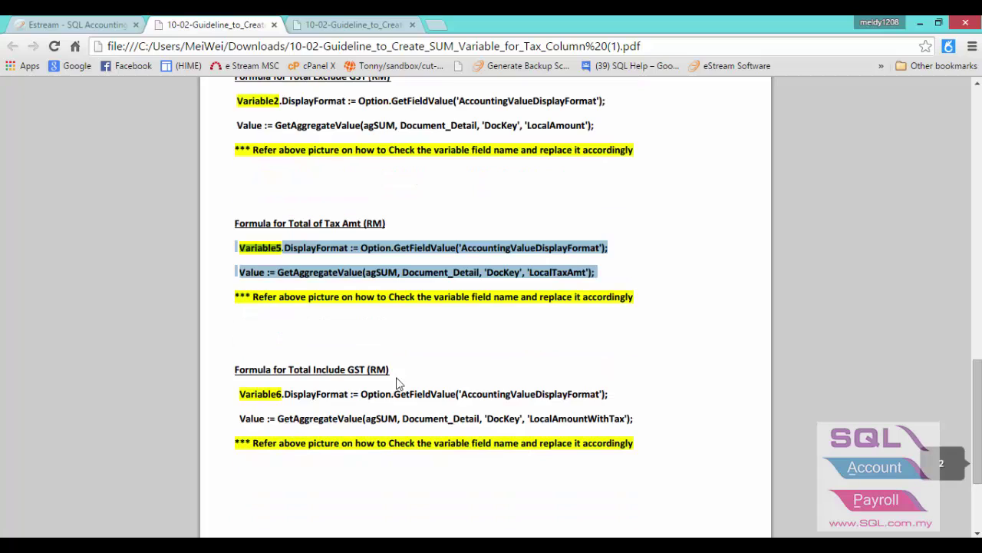
drag(234, 396, 645, 421)
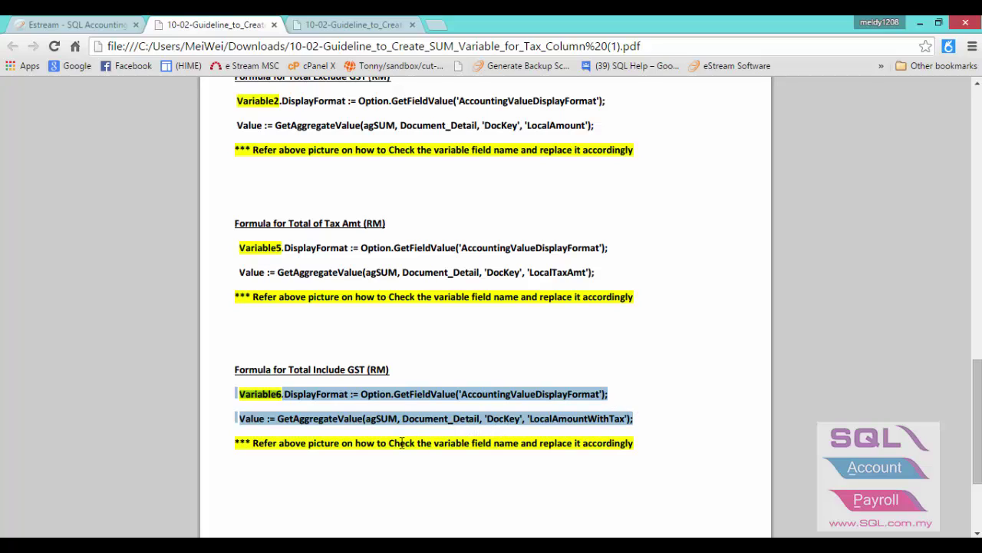
click(240, 396)
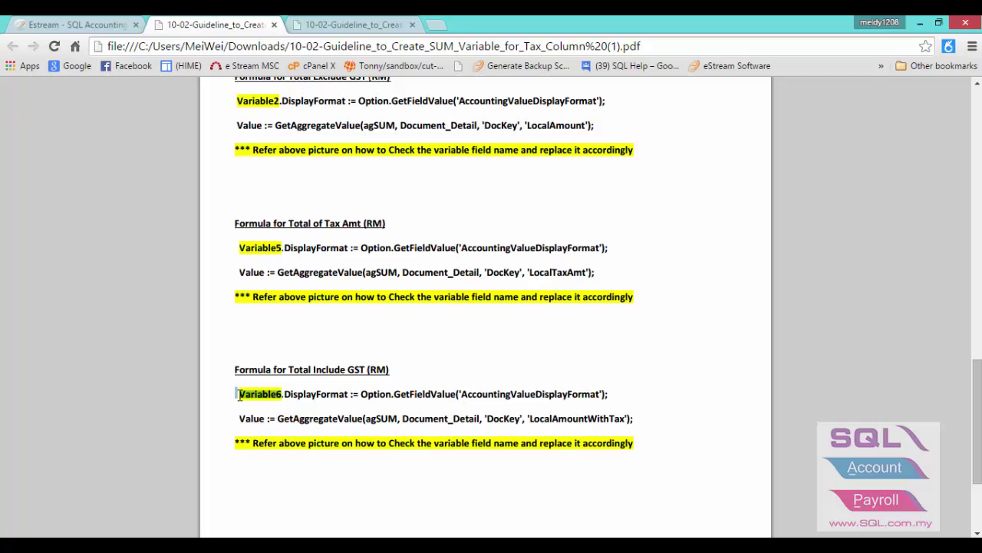